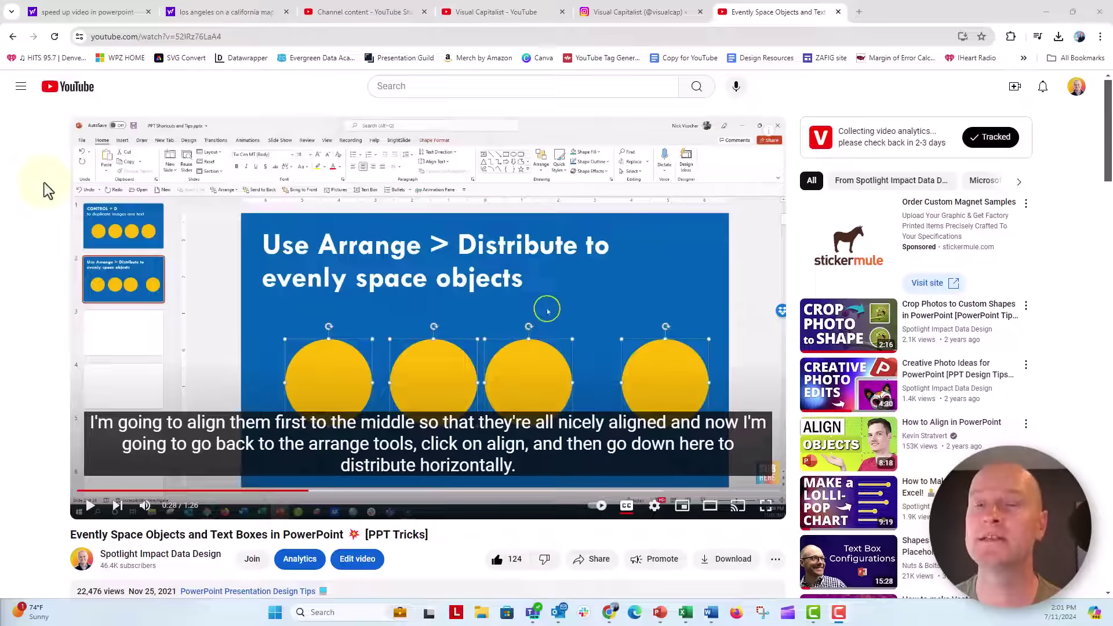
Step: Scroll to the YouTube comment about aligning several image rows, then switch to the PowerPoint shapes slide
scroll(44, 183, "down", 20)
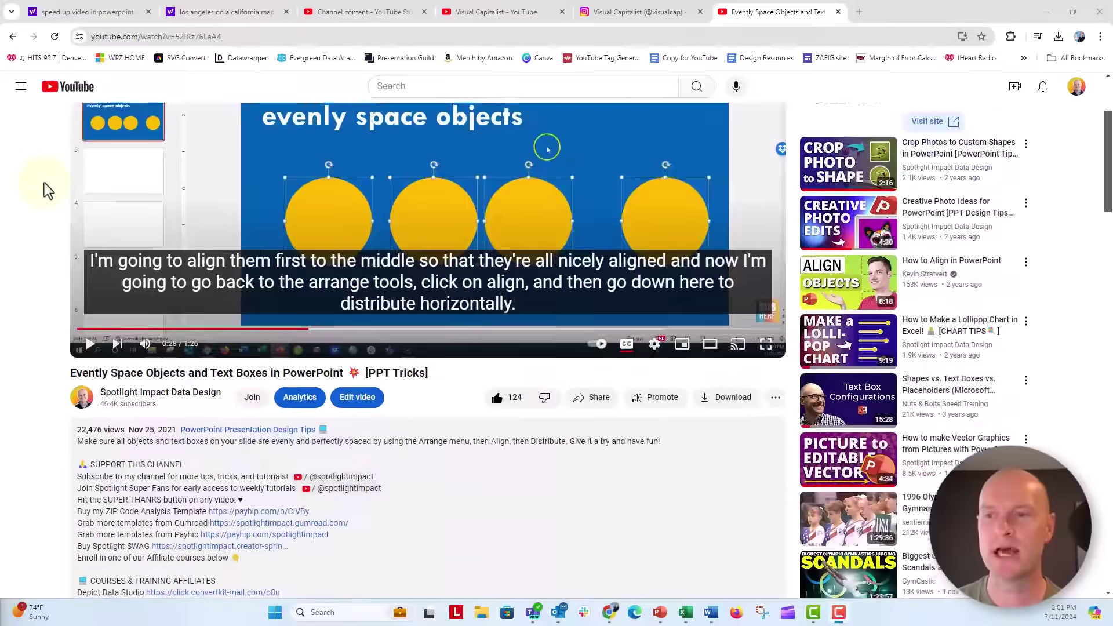
scroll(44, 183, "down", 12)
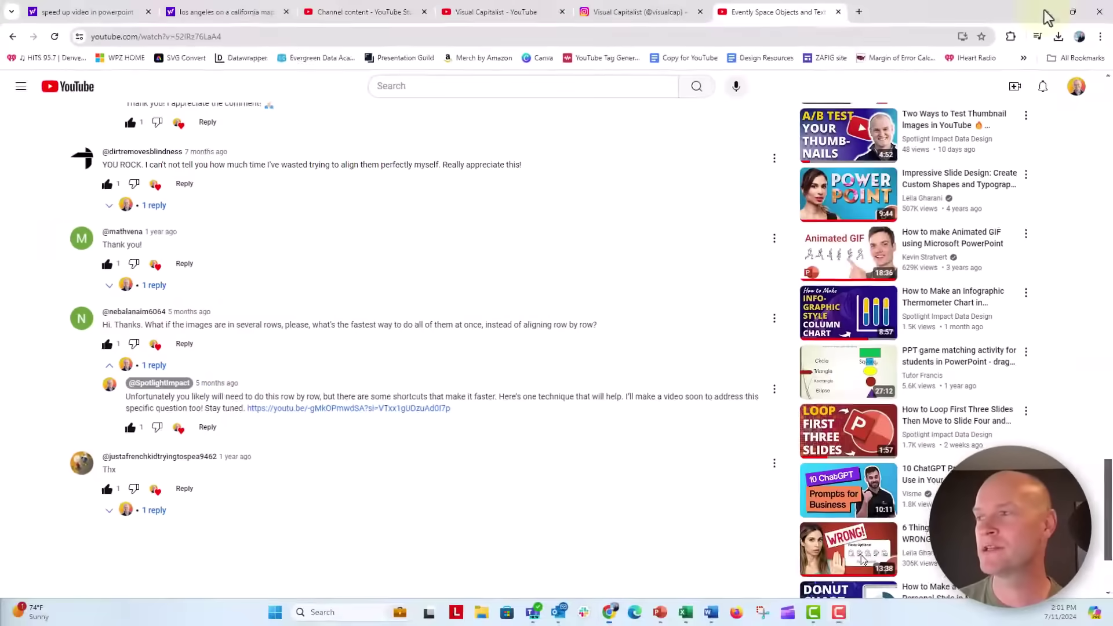
left_click(1045, 11)
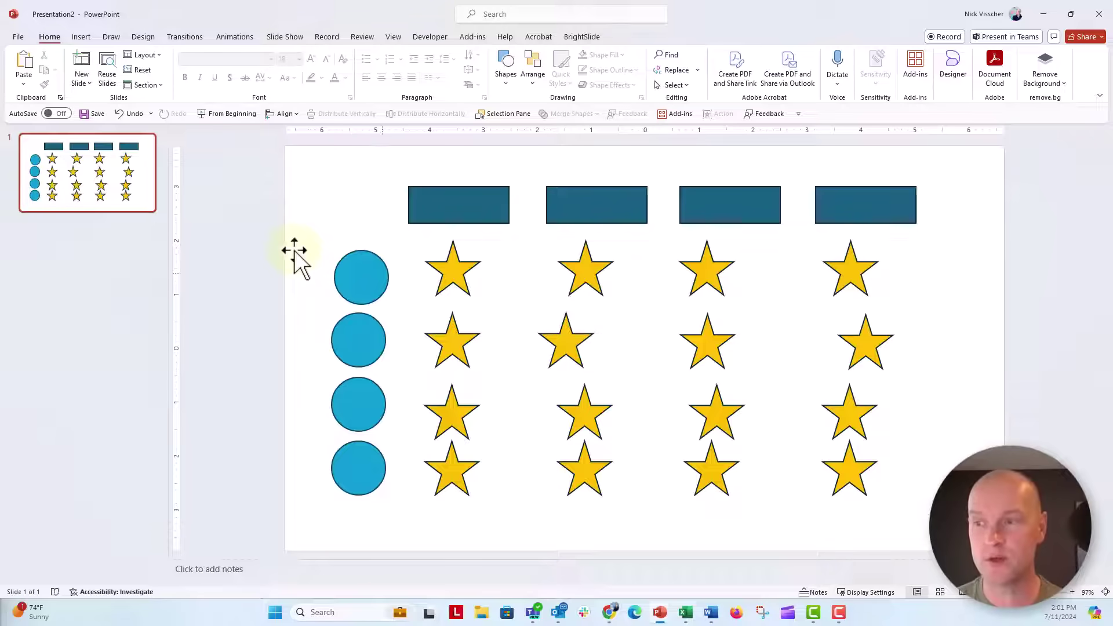
Step: Marquee-select all four blue circles in the left column
left_click(358, 273)
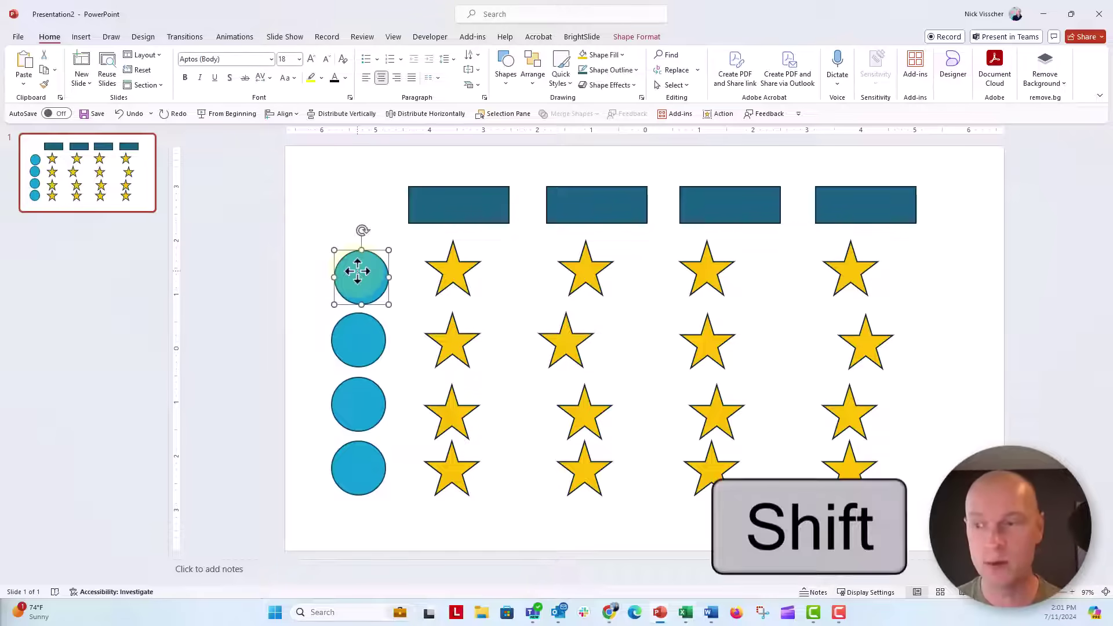
left_click(358, 338, "shift")
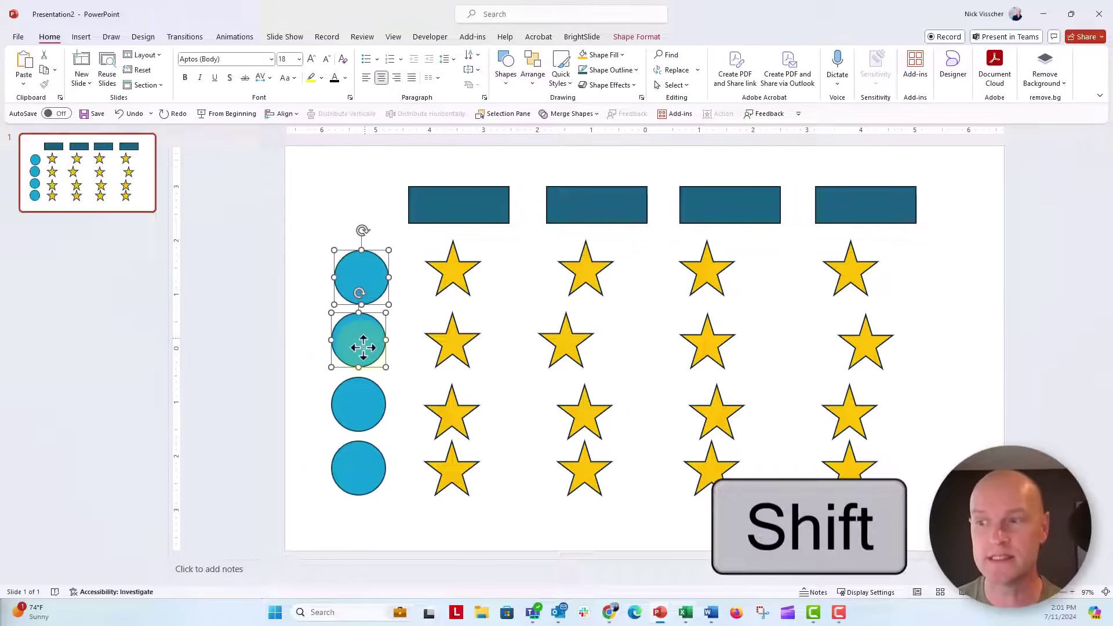
left_click(359, 401, "shift")
left_click(299, 420)
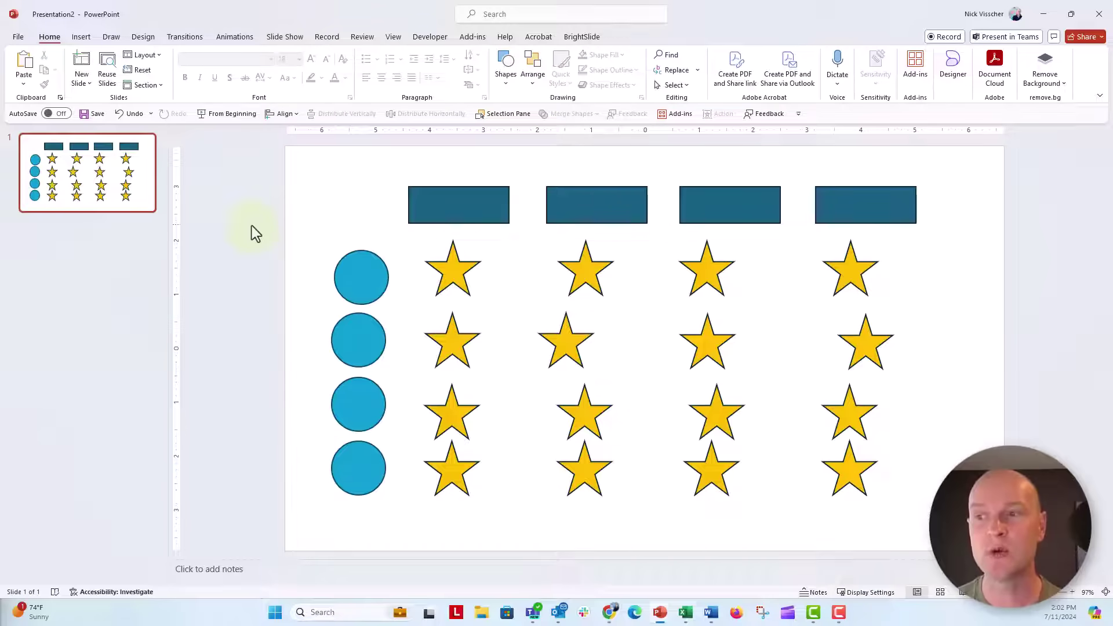
left_click_drag(252, 225, 423, 530)
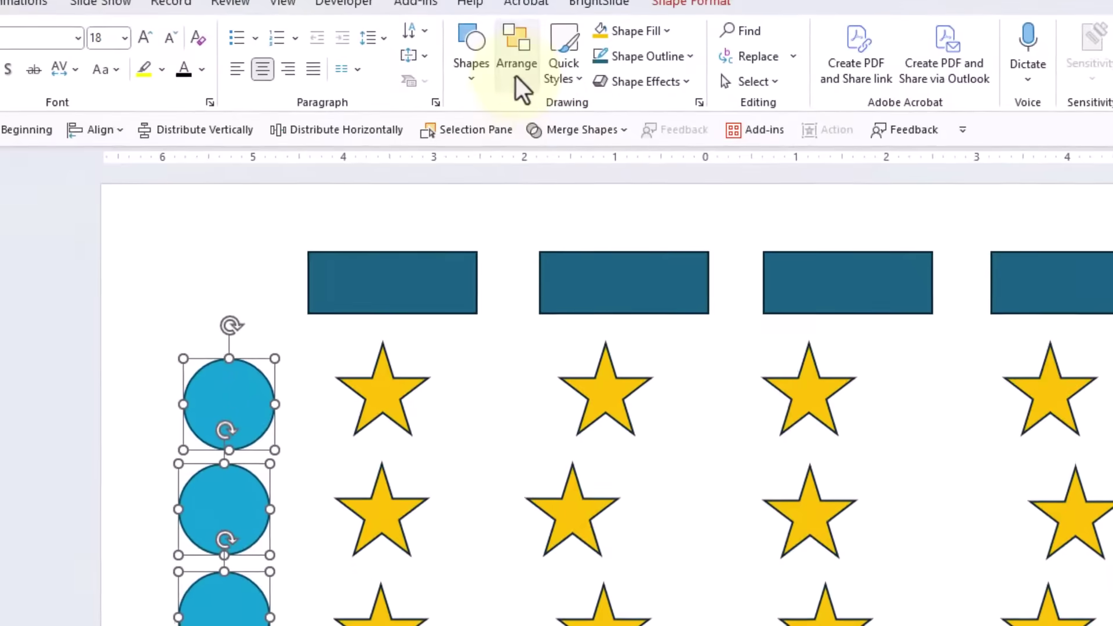
Step: Apply Arrange > Align Center to the four selected blue circles
left_click(516, 75)
mouse_move(545, 387)
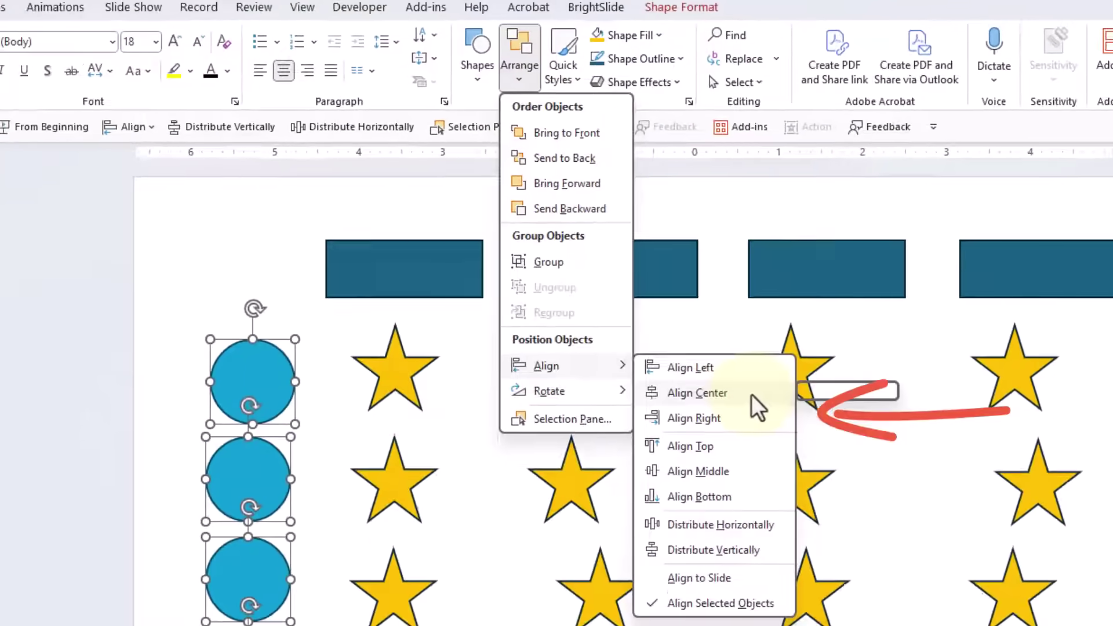
left_click(765, 418)
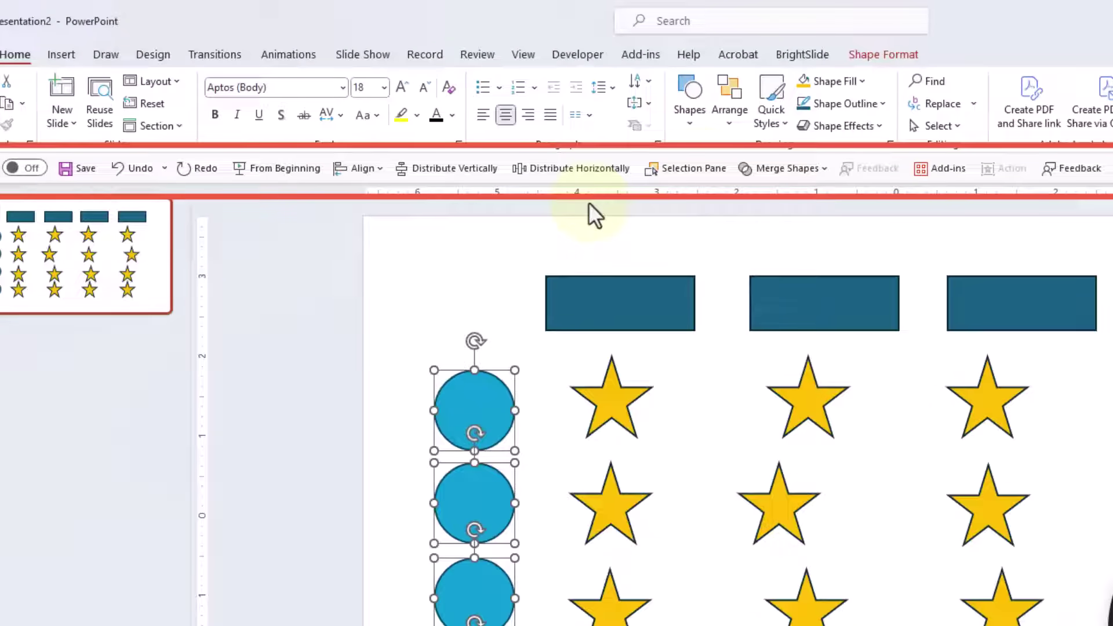
left_click(729, 116)
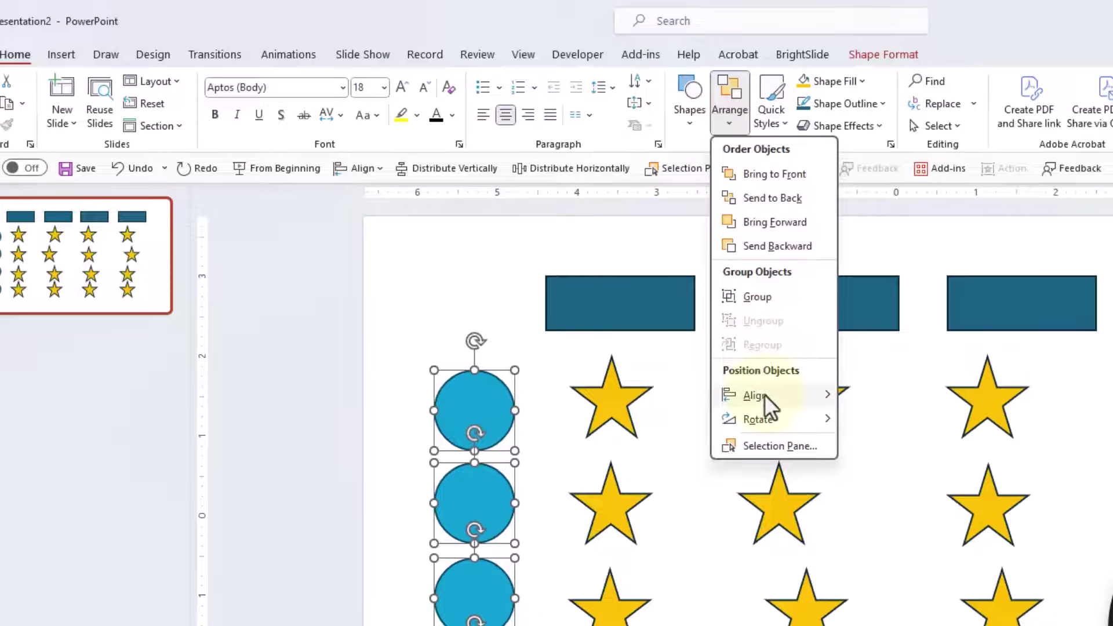
mouse_move(764, 395)
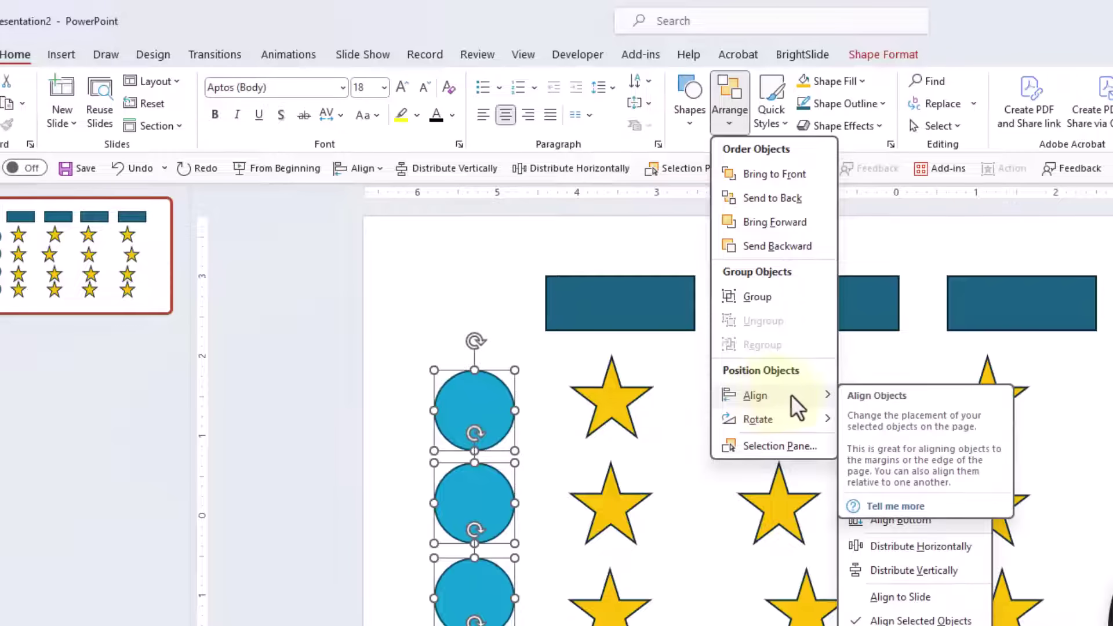
right_click(791, 396)
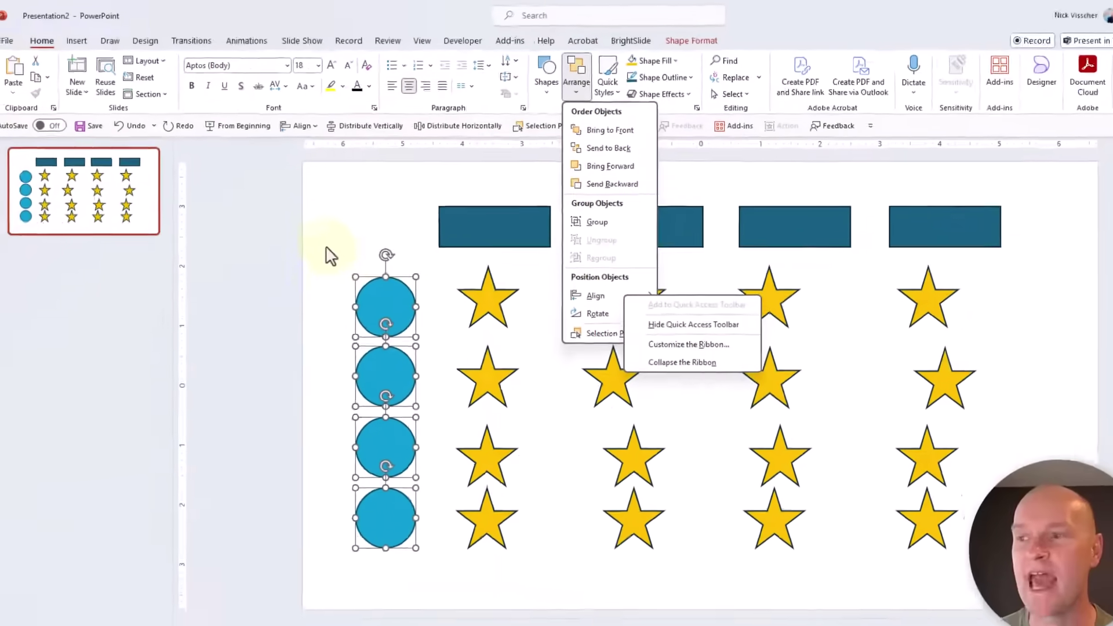
left_click(395, 332)
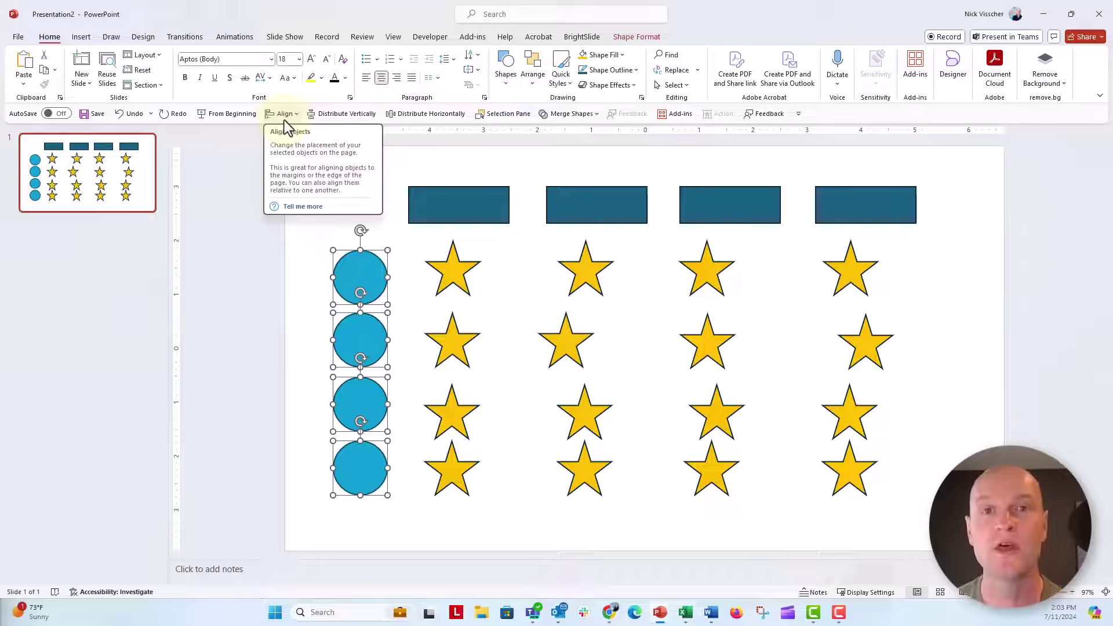
Step: Centre the first and second columns' stars under their rectangles with Align Center
left_click(311, 307)
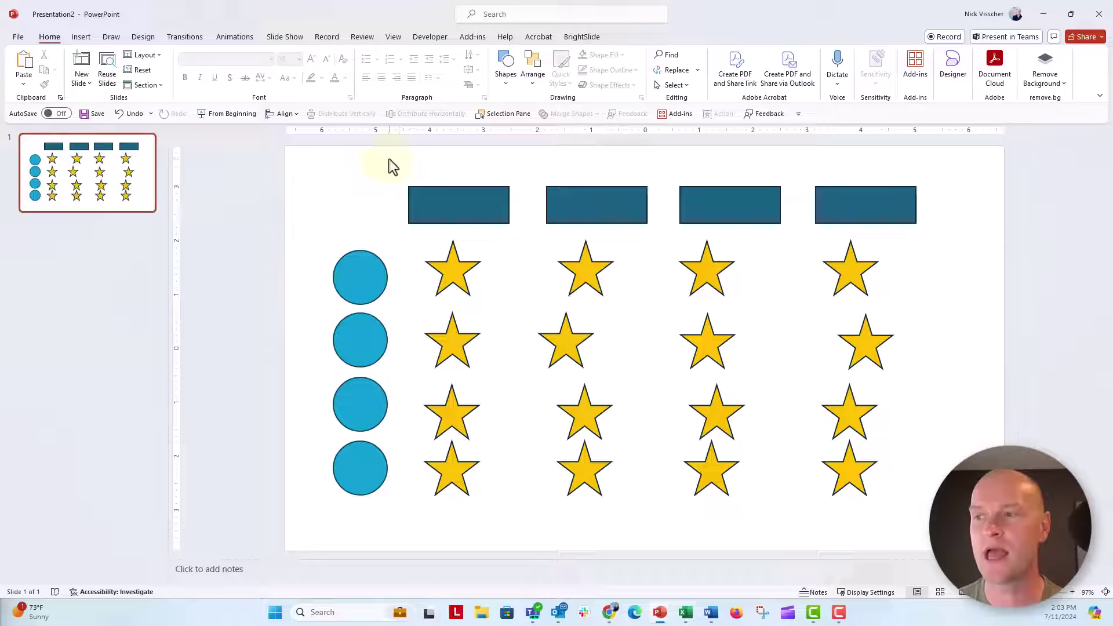
left_click_drag(388, 157, 537, 530)
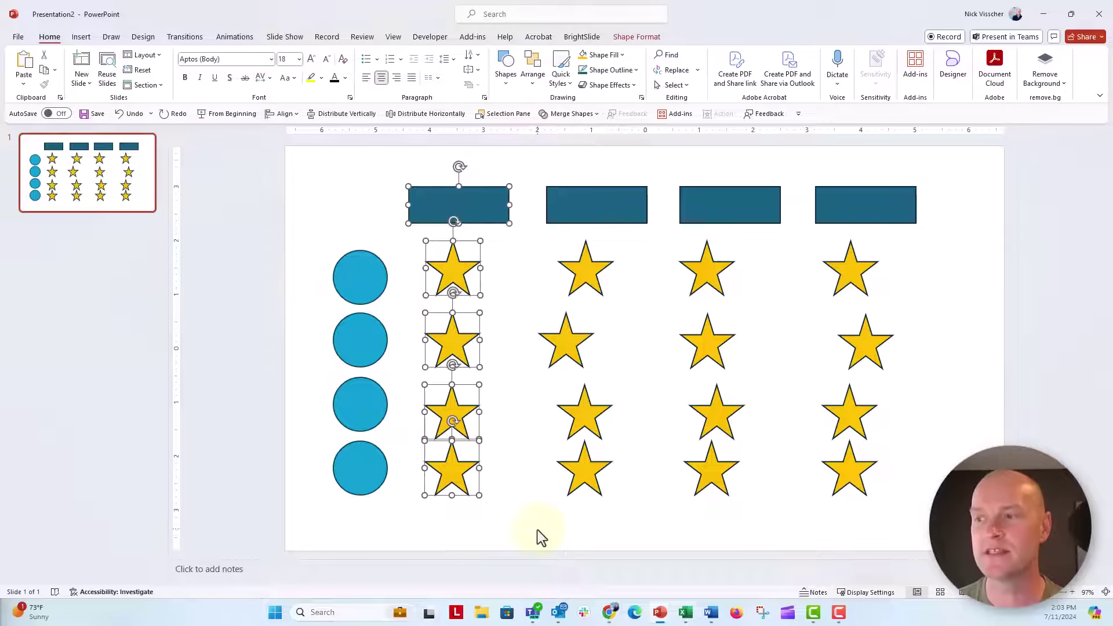
left_click(283, 113)
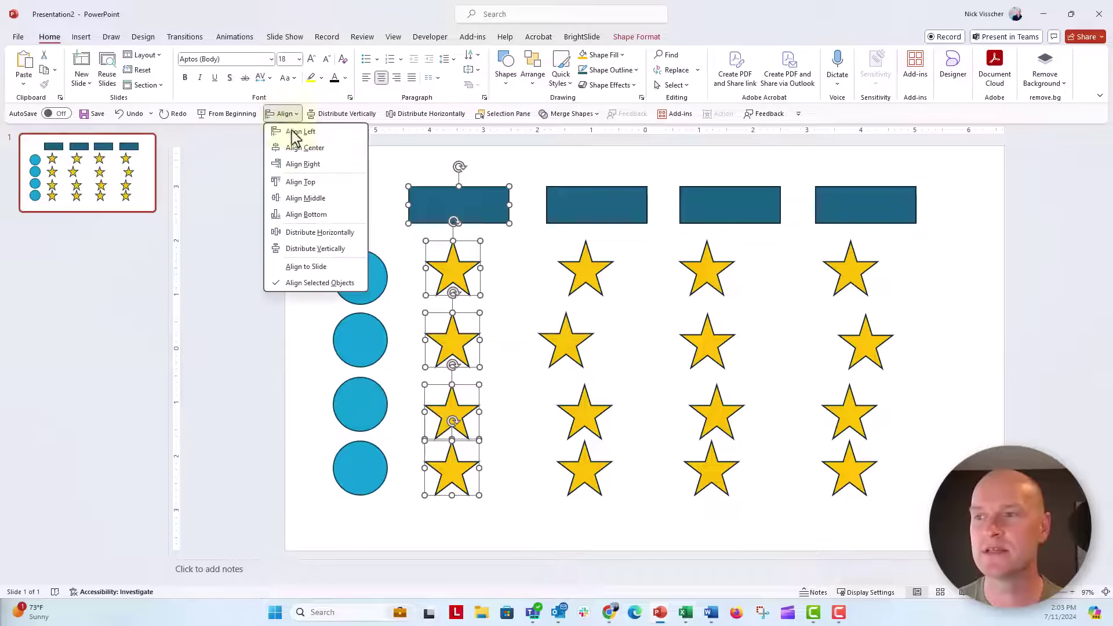
left_click(297, 148)
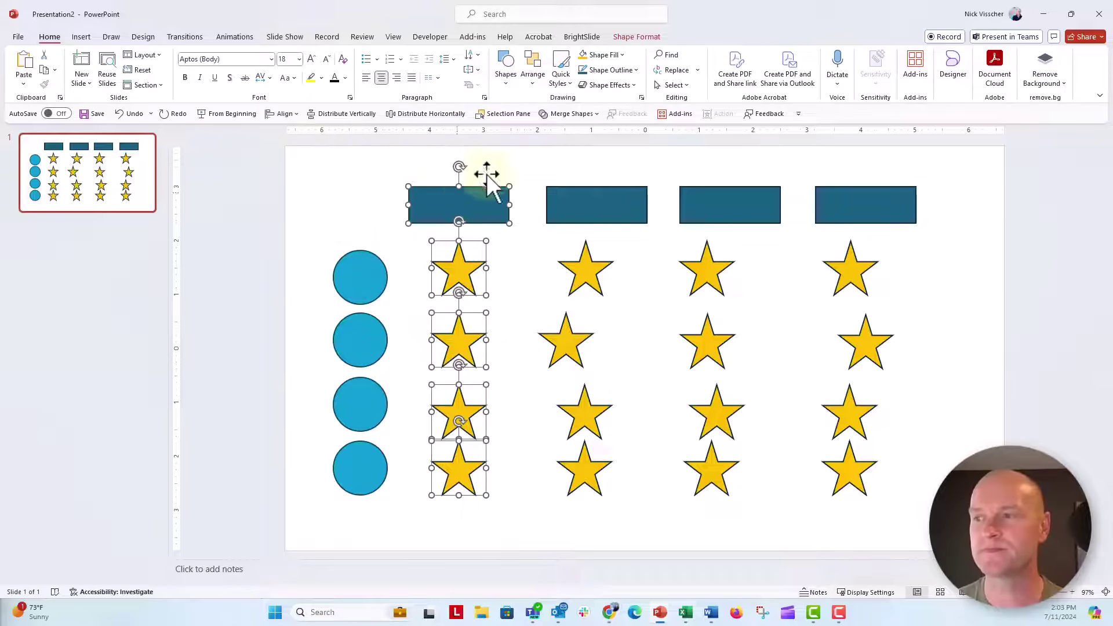
left_click(514, 180)
left_click_drag(565, 341, 673, 530)
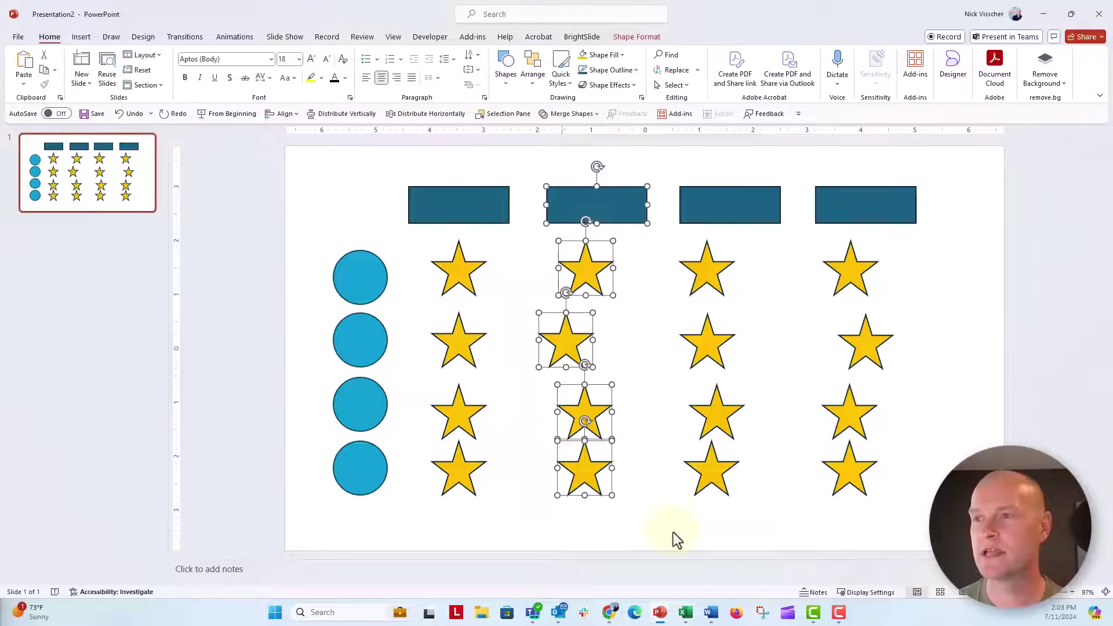
left_click(282, 114)
left_click(302, 164)
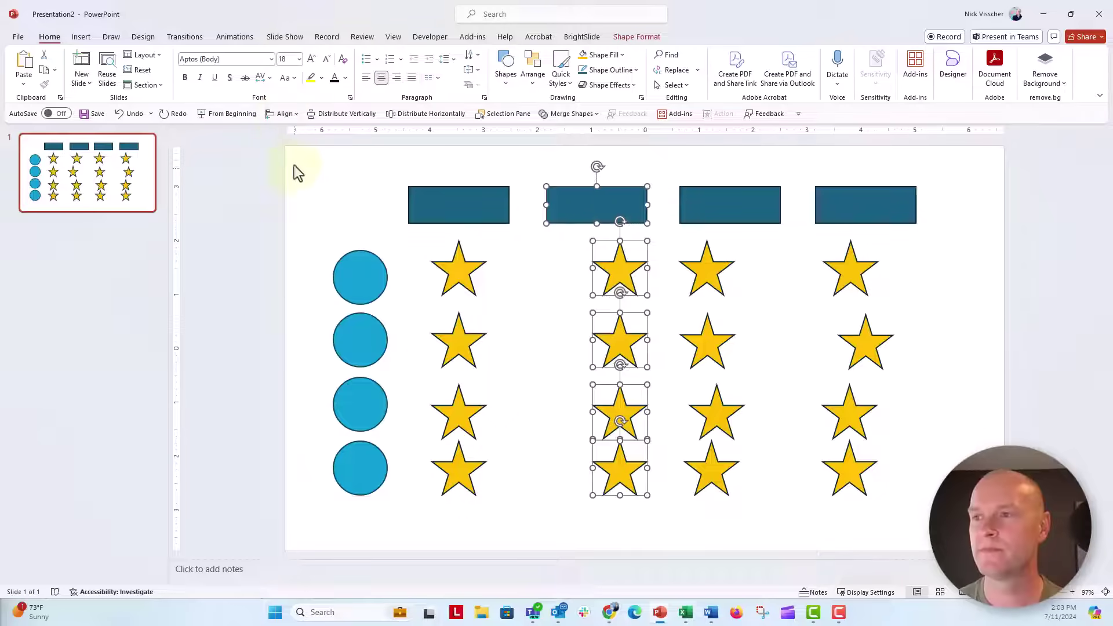
left_click(284, 113)
left_click(301, 148)
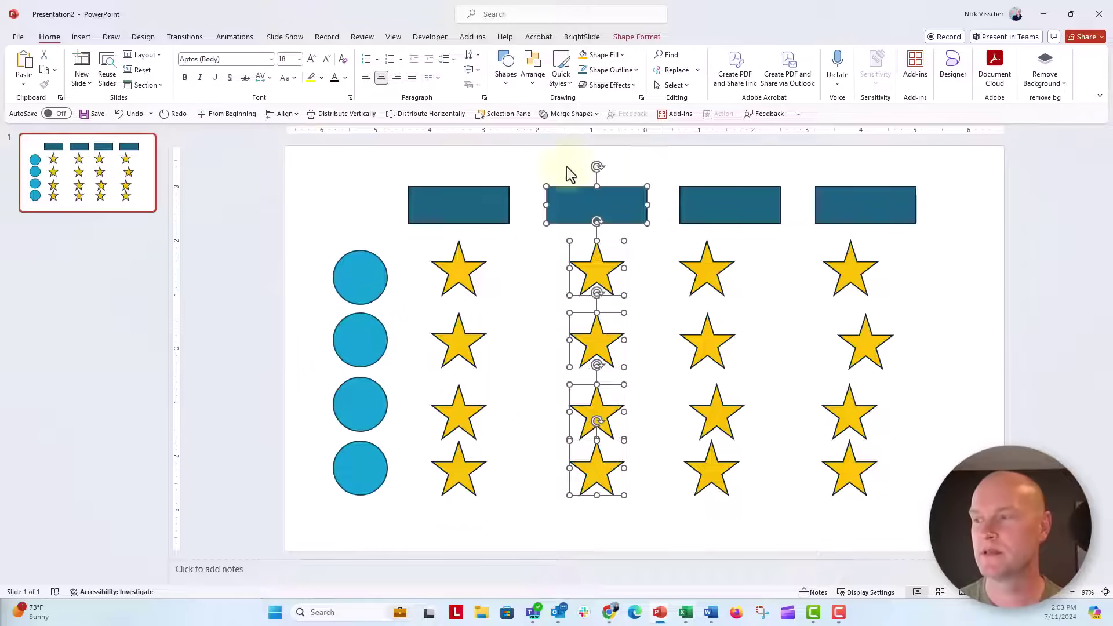
Step: Centre the third and fourth columns' stars under their rectangles, then select the top rectangle row
left_click(661, 168)
left_click_drag(661, 163, 807, 520)
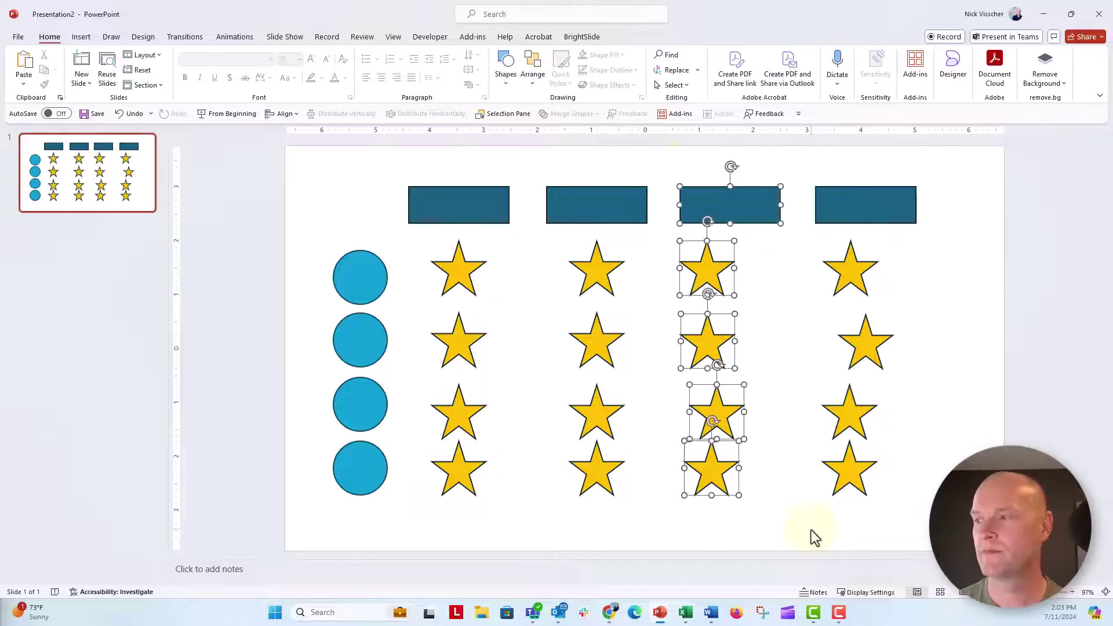
left_click(286, 116)
left_click(293, 147)
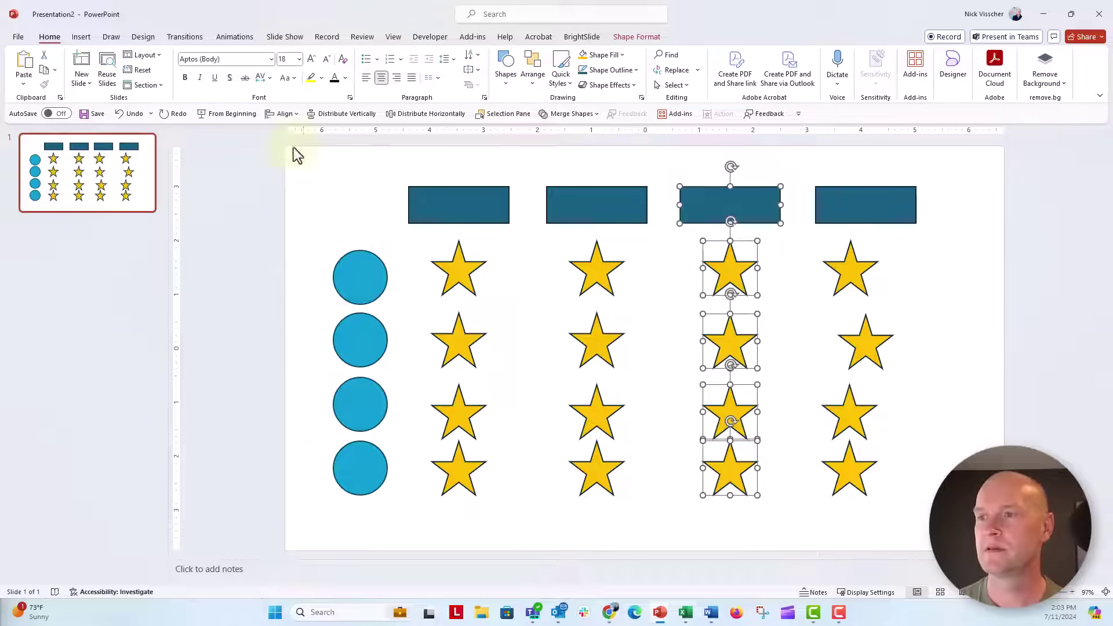
left_click(795, 166)
left_click_drag(796, 166, 952, 534)
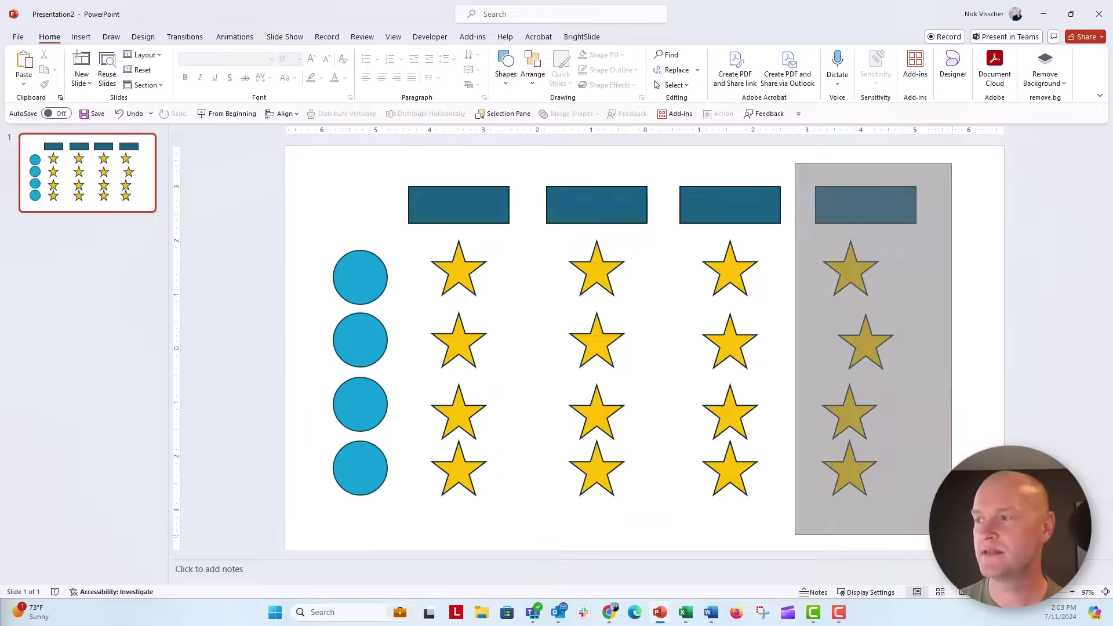
left_click(285, 115)
left_click(287, 149)
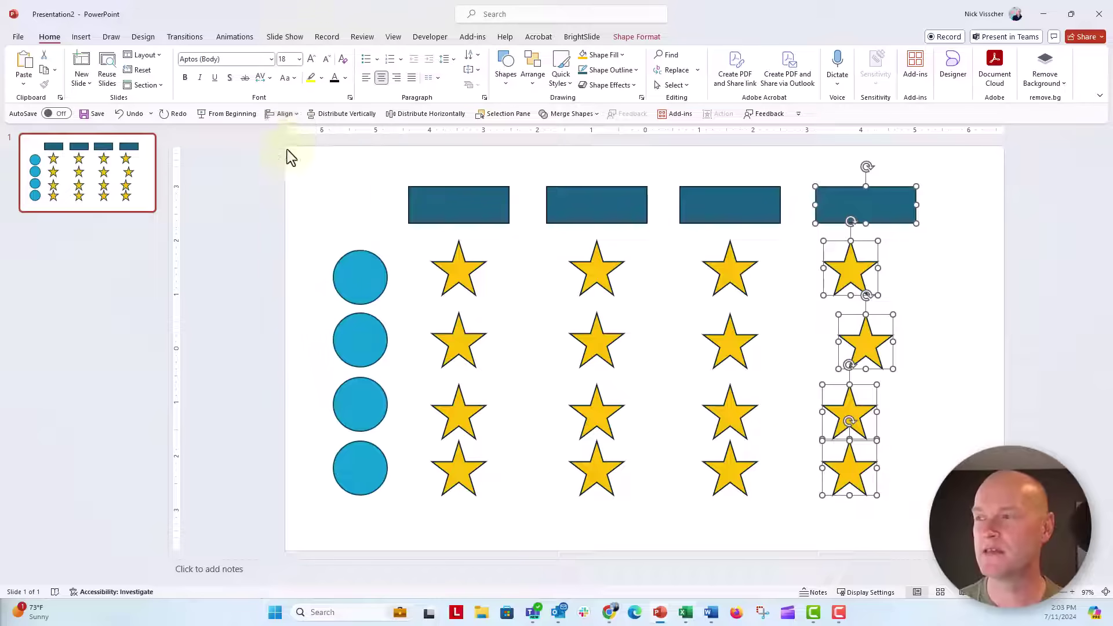
left_click(247, 276)
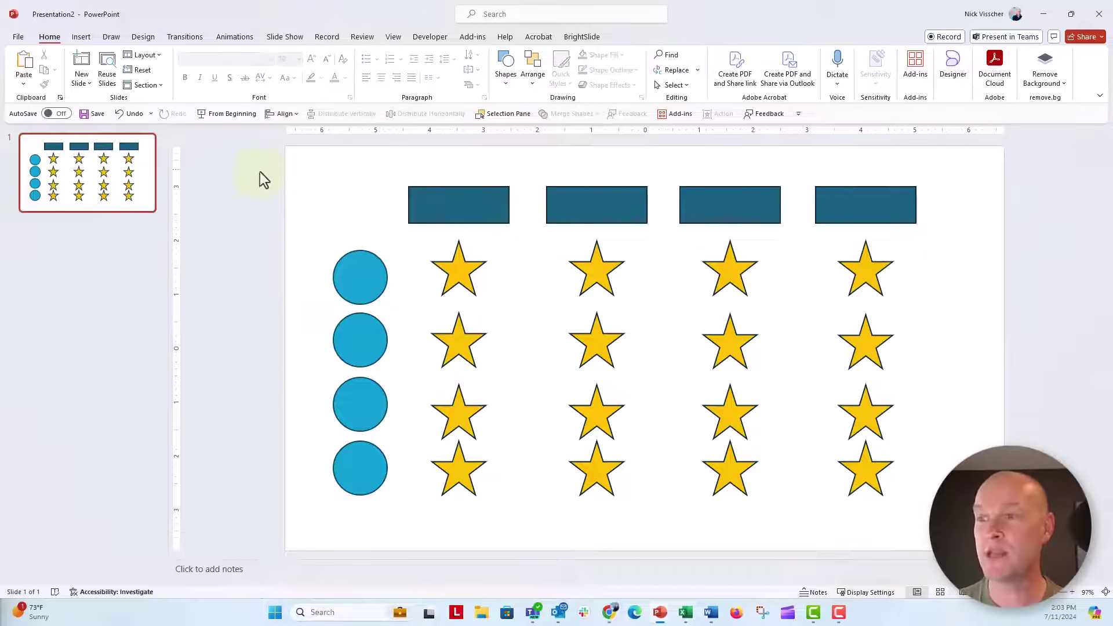
left_click_drag(261, 165, 1062, 259)
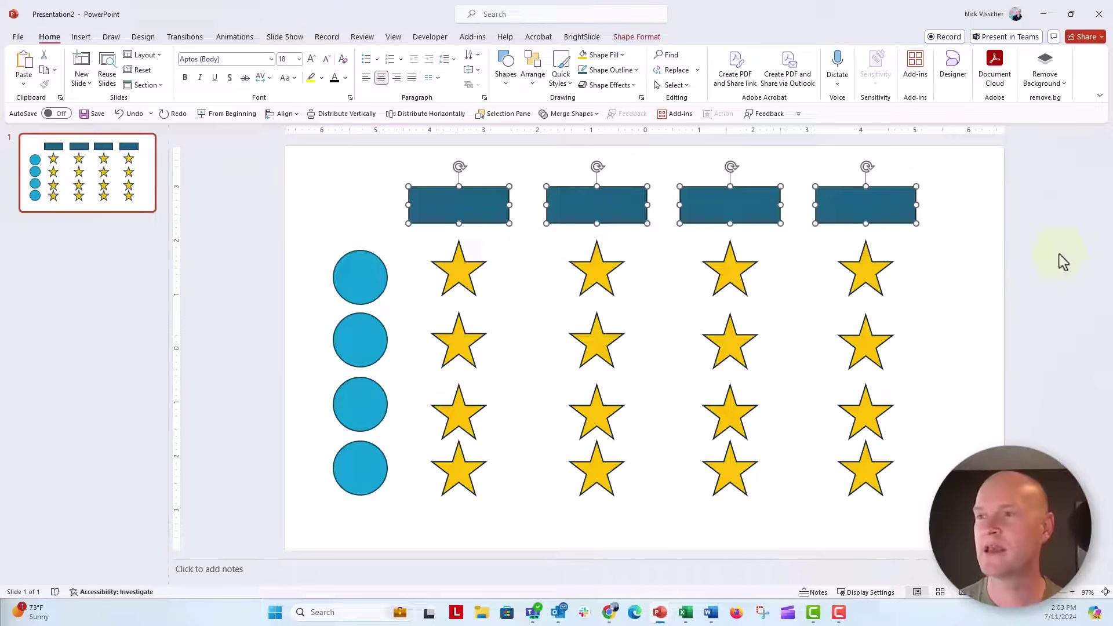
Step: Align Middle the rectangle row and Align Top the first two circle-and-star rows
left_click(285, 114)
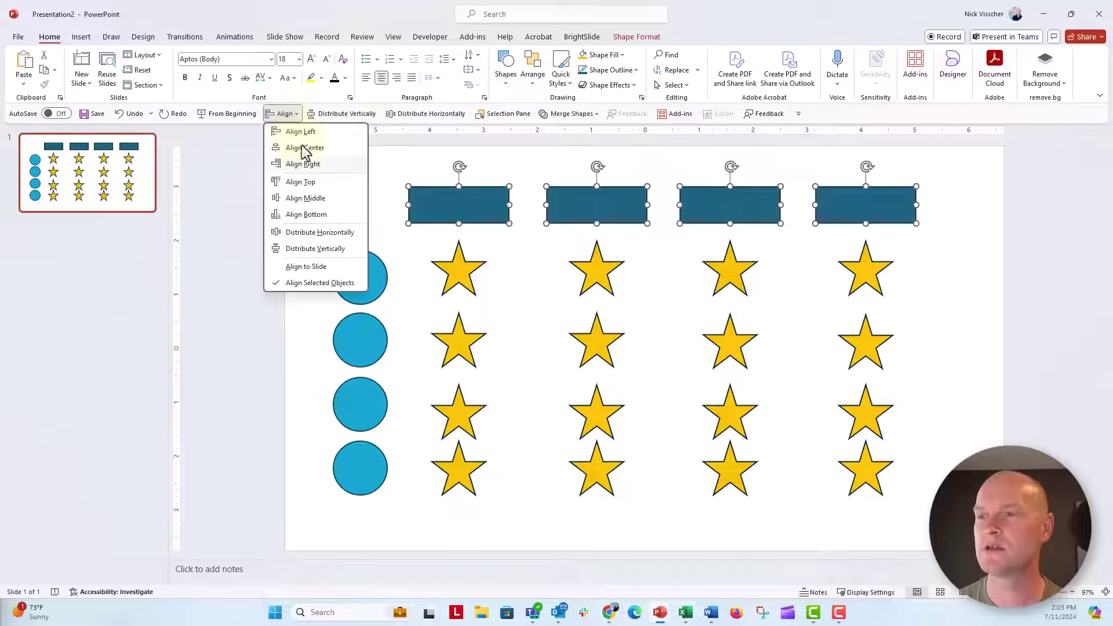
left_click(330, 200)
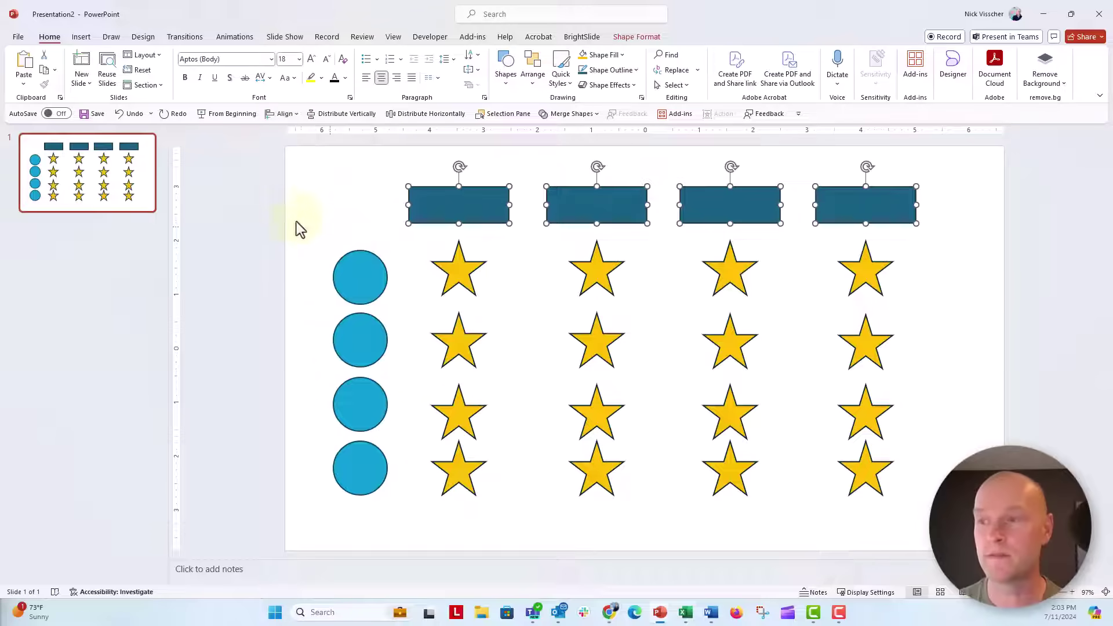
left_click_drag(248, 215, 981, 338)
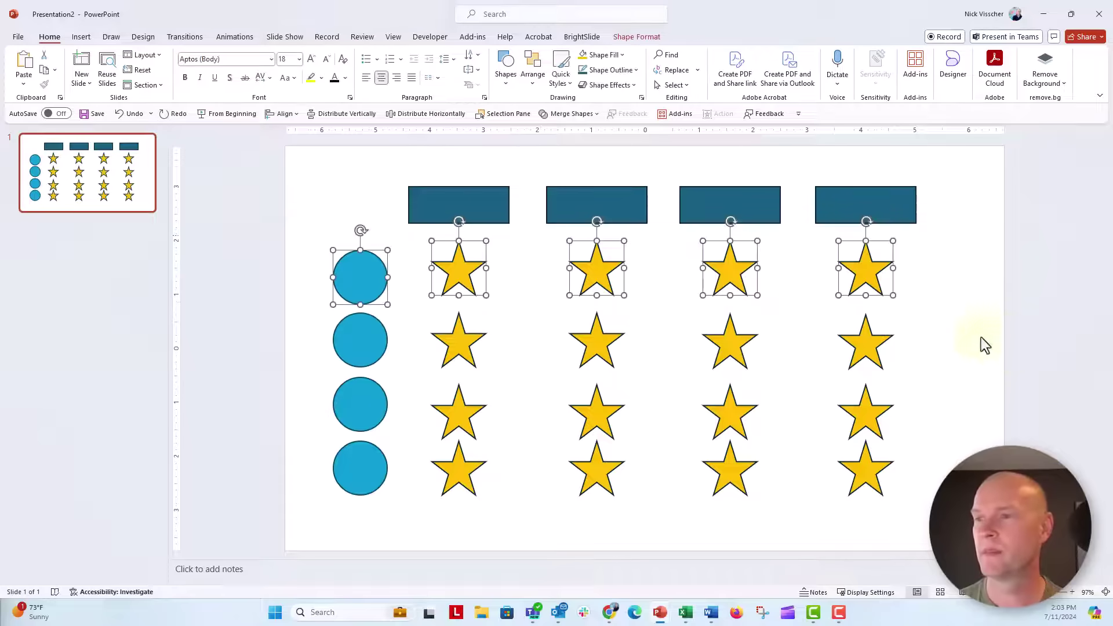
left_click(281, 113)
left_click(278, 180)
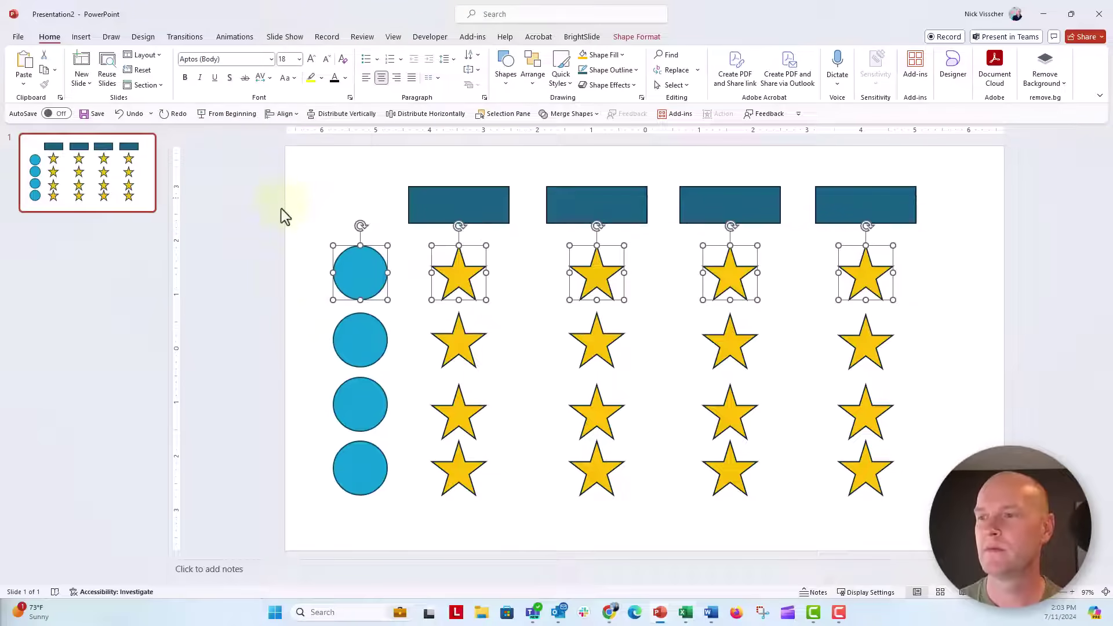
left_click_drag(279, 288, 1007, 396)
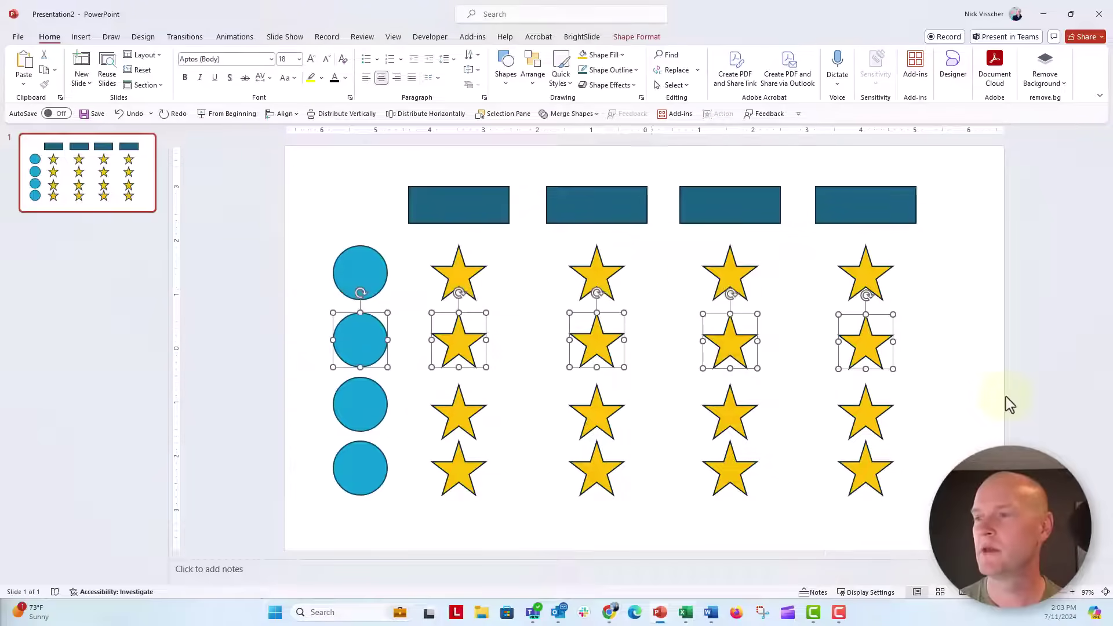
left_click(284, 114)
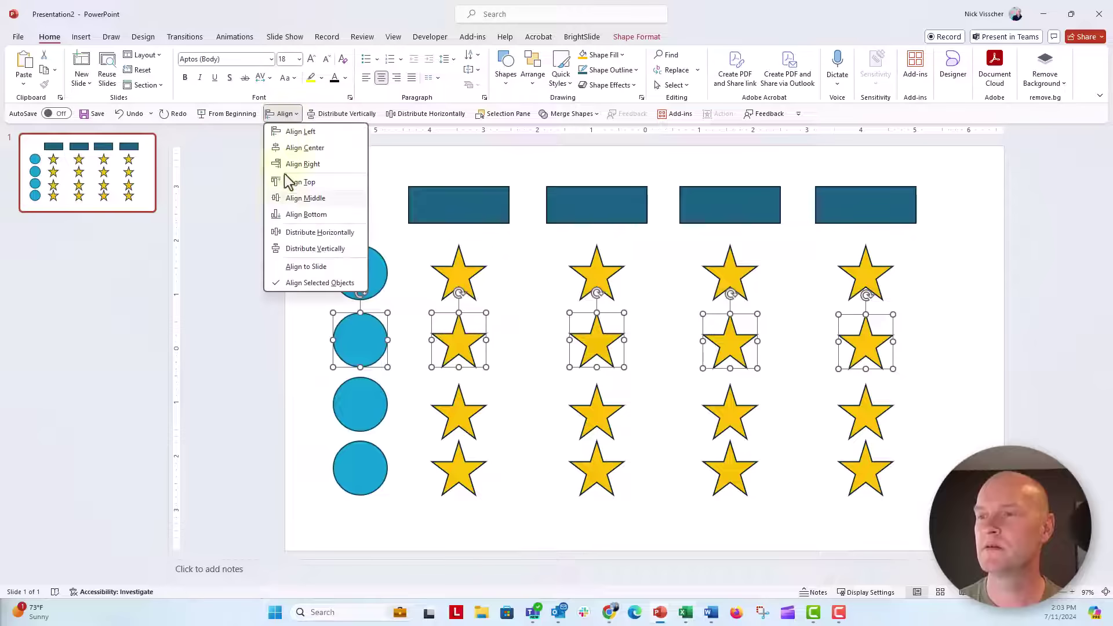
left_click(290, 180)
Step: Align the third circle-and-star row along the top and level the bottom row
left_click(264, 376)
left_click_drag(276, 356, 1005, 464)
left_click(284, 115)
left_click(293, 181)
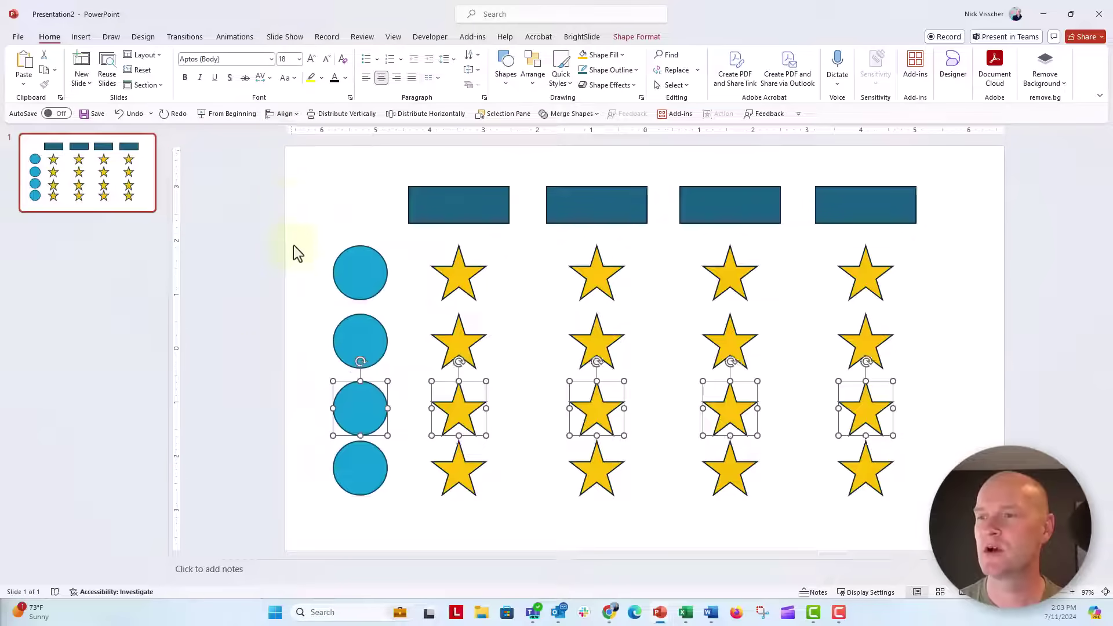
left_click(302, 422)
left_click_drag(304, 426, 1014, 524)
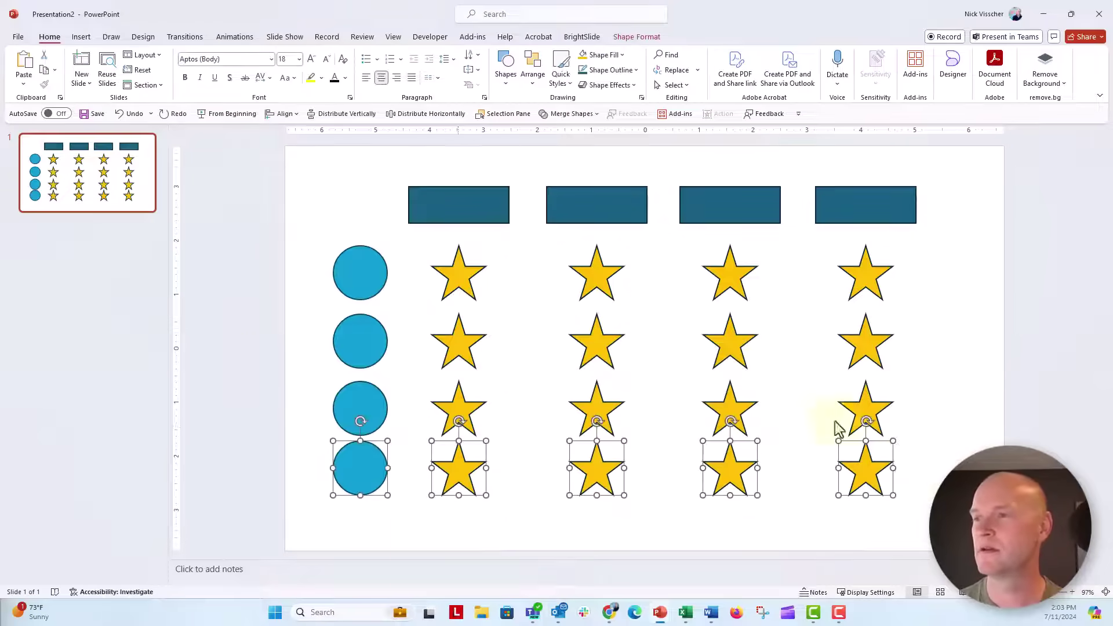
left_click(277, 114)
left_click(291, 184)
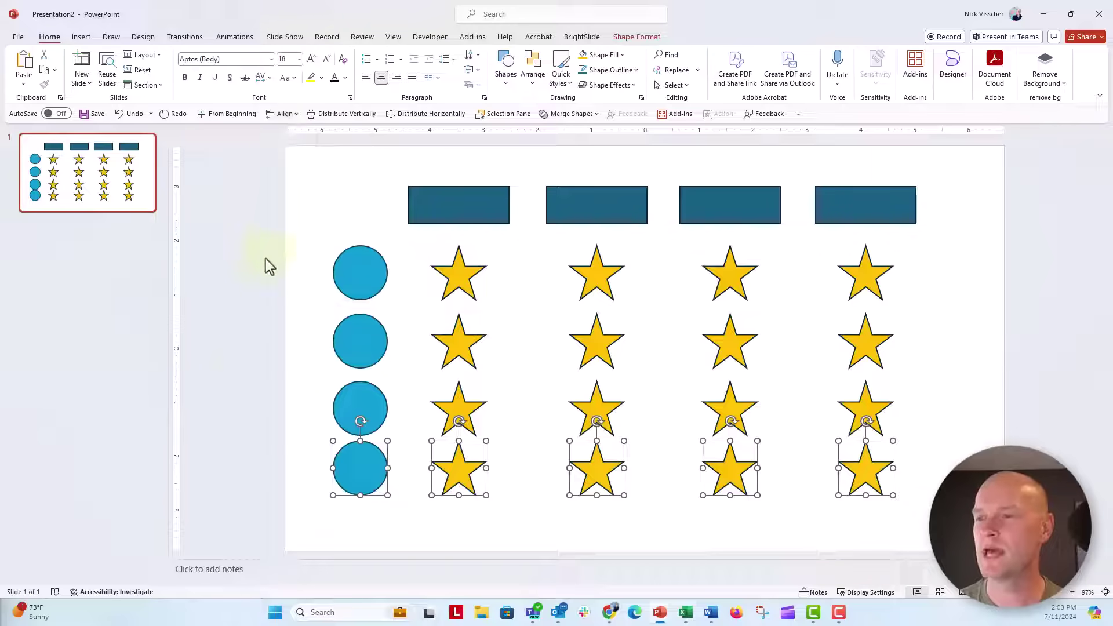
left_click(244, 390)
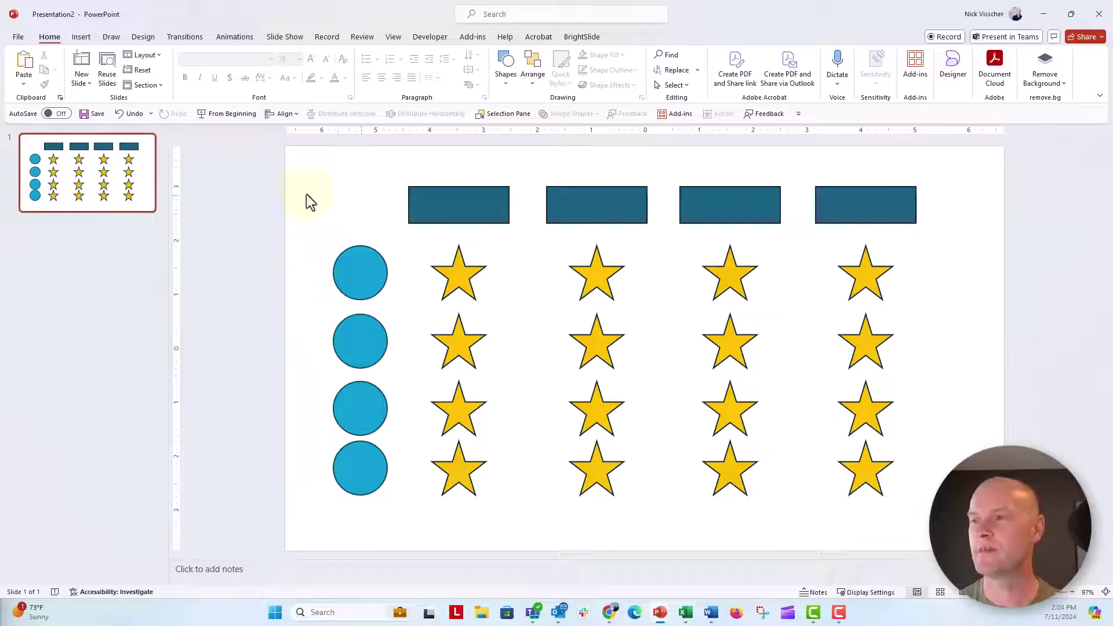
Step: Group the circle column and the first two rectangle-and-stars columns with Ctrl+G
left_click_drag(304, 189, 405, 528)
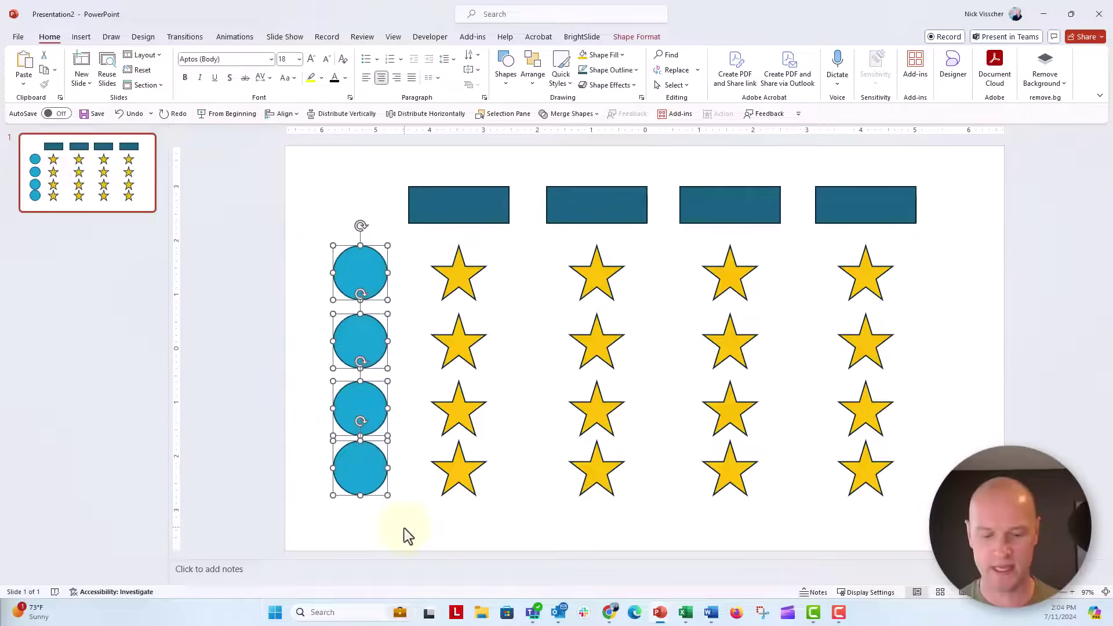
key("ctrl+g")
left_click(266, 361)
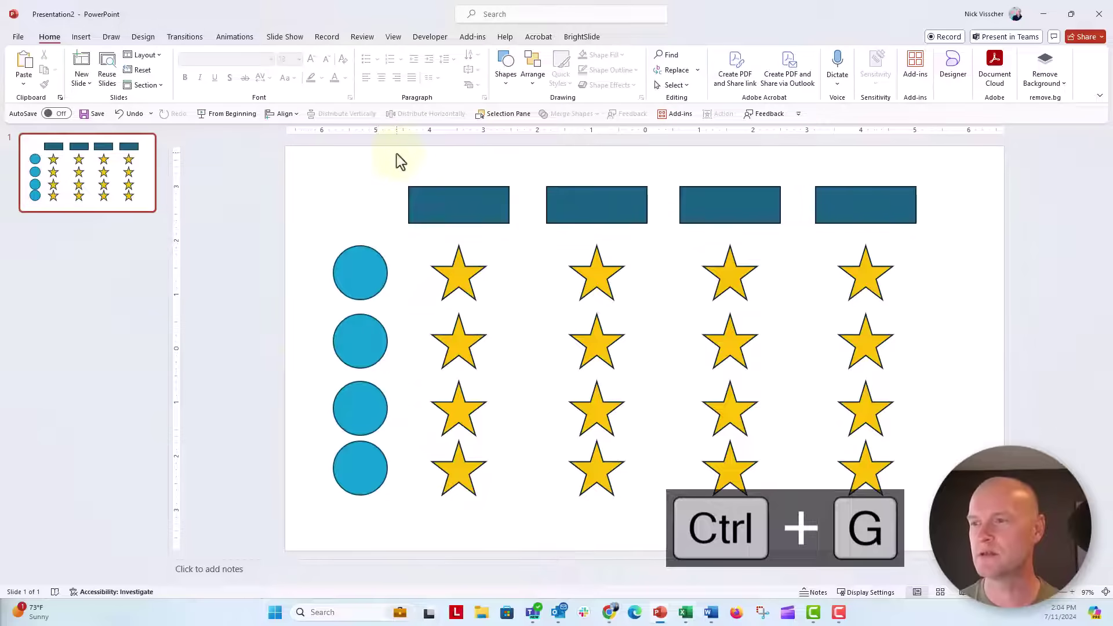
left_click_drag(397, 155, 550, 534)
key("ctrl+g")
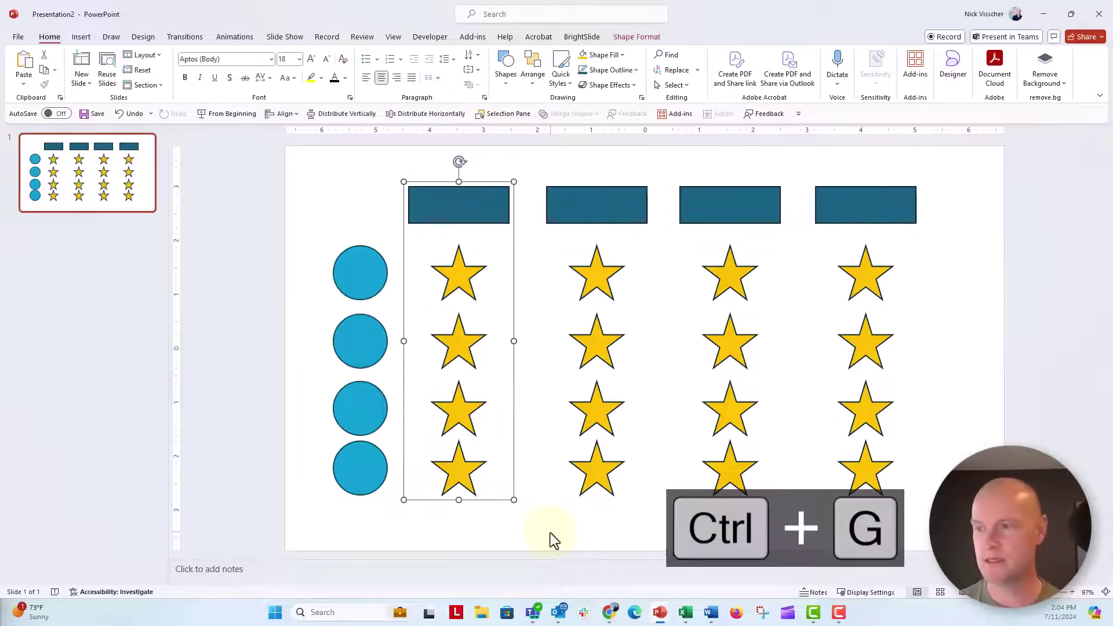
left_click_drag(536, 163, 675, 529)
key("ctrl+g")
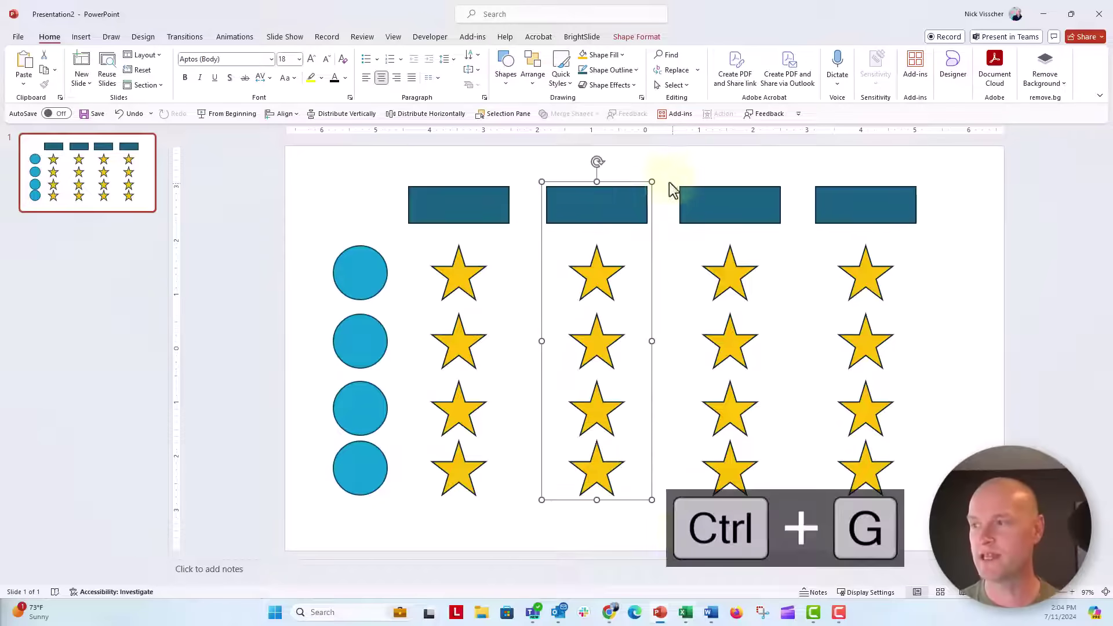
Step: Group the third and last columns, then select the circle group and first column group
left_click_drag(669, 171, 817, 545)
key("ctrl+g")
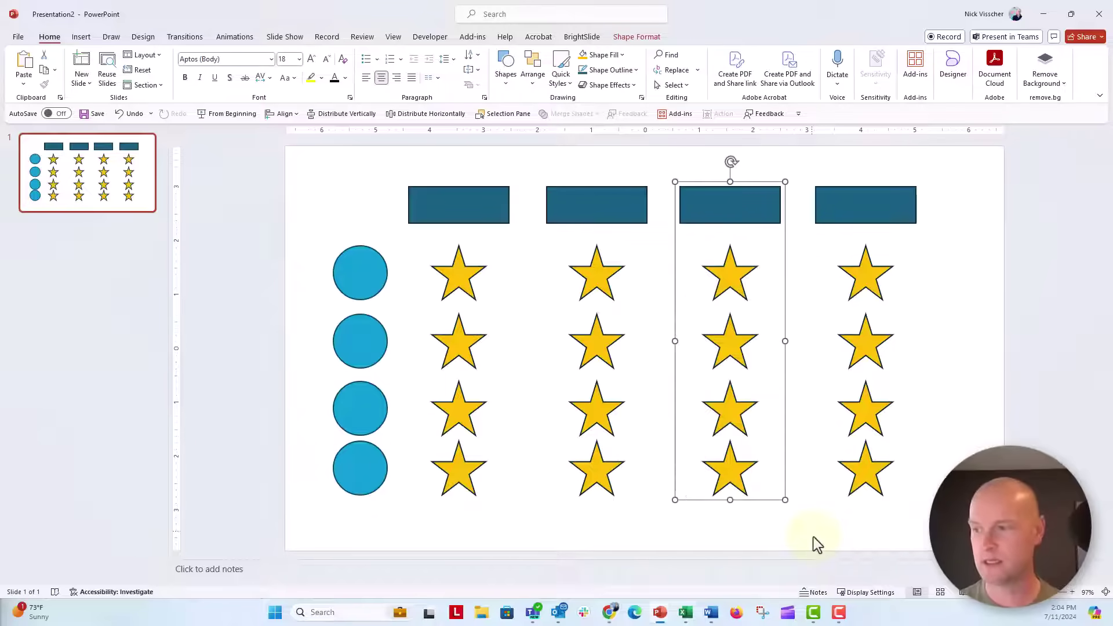
left_click(822, 285)
left_click_drag(800, 168, 963, 522)
key("ctrl+g")
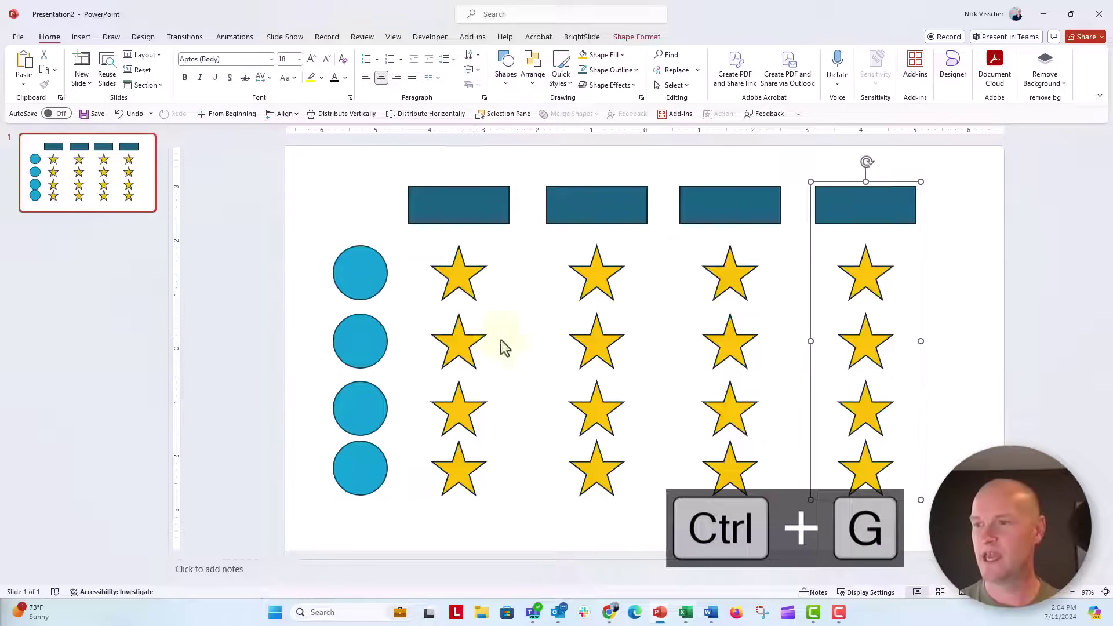
left_click(362, 281)
left_click(421, 201, "shift")
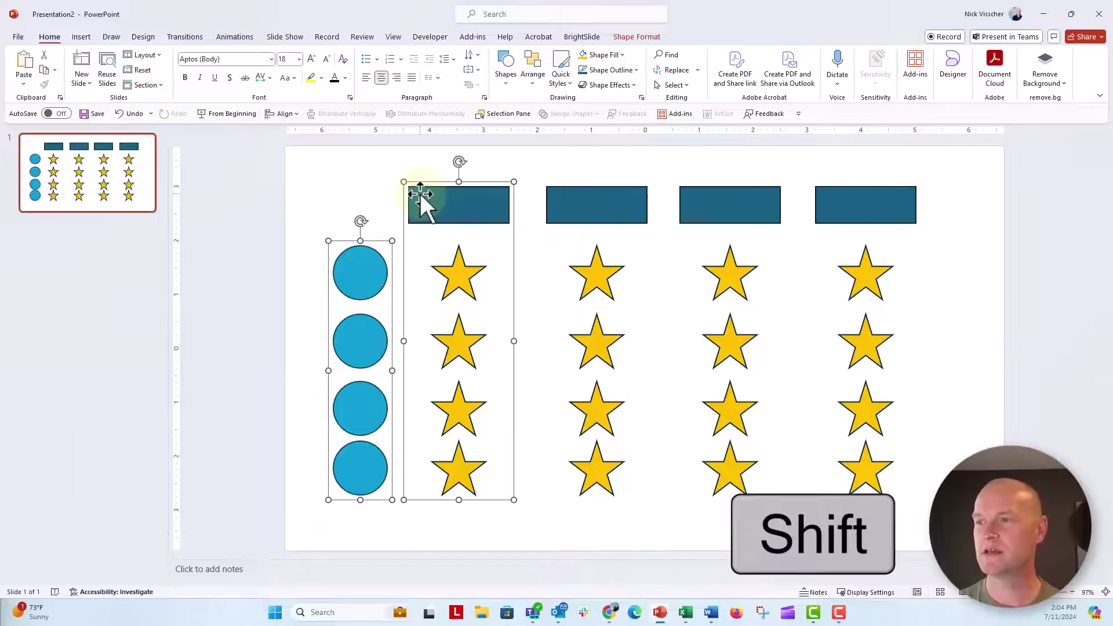
Step: Select all five column groups, Distribute Horizontally, then ungroup them with Ctrl+Shift+G
left_click(557, 199, "shift")
left_click(753, 201, "shift")
left_click(837, 202, "shift")
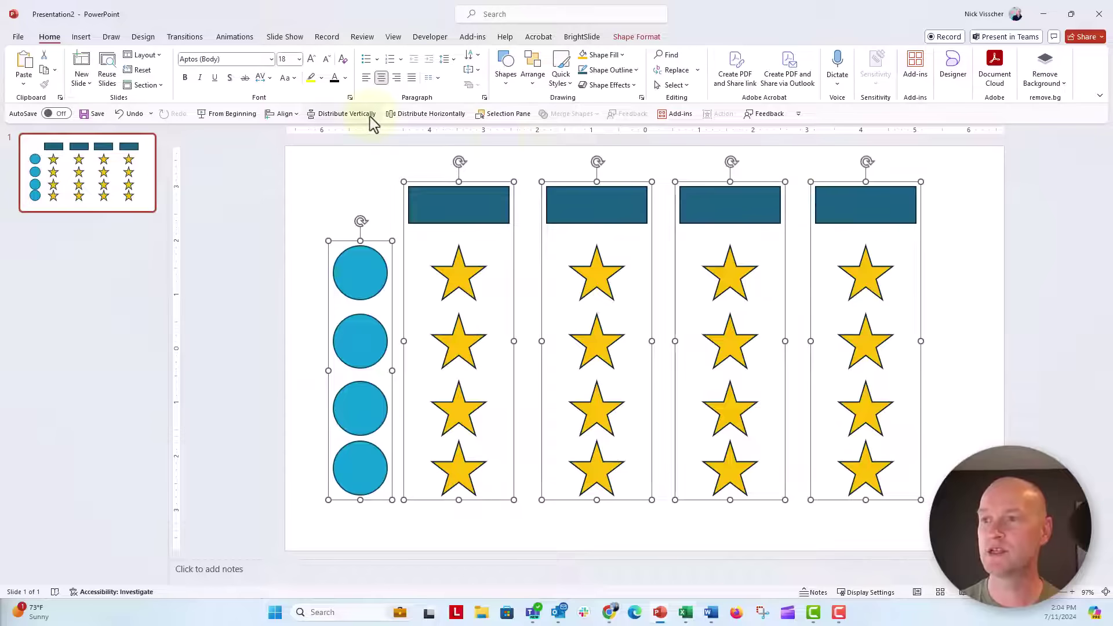
left_click(454, 118)
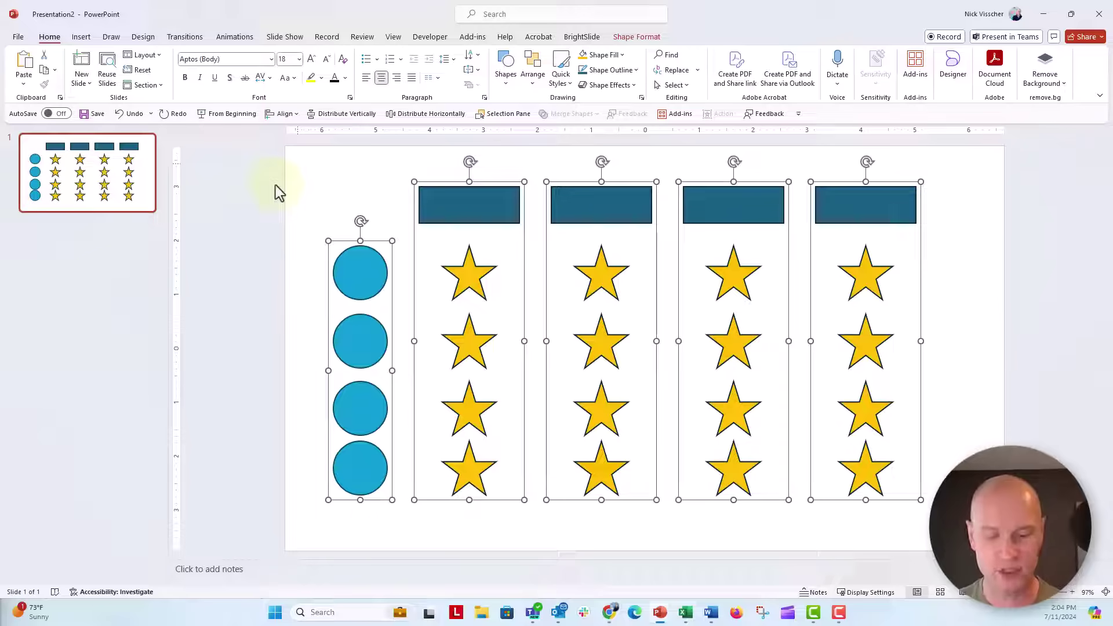
key("ctrl+shift+g")
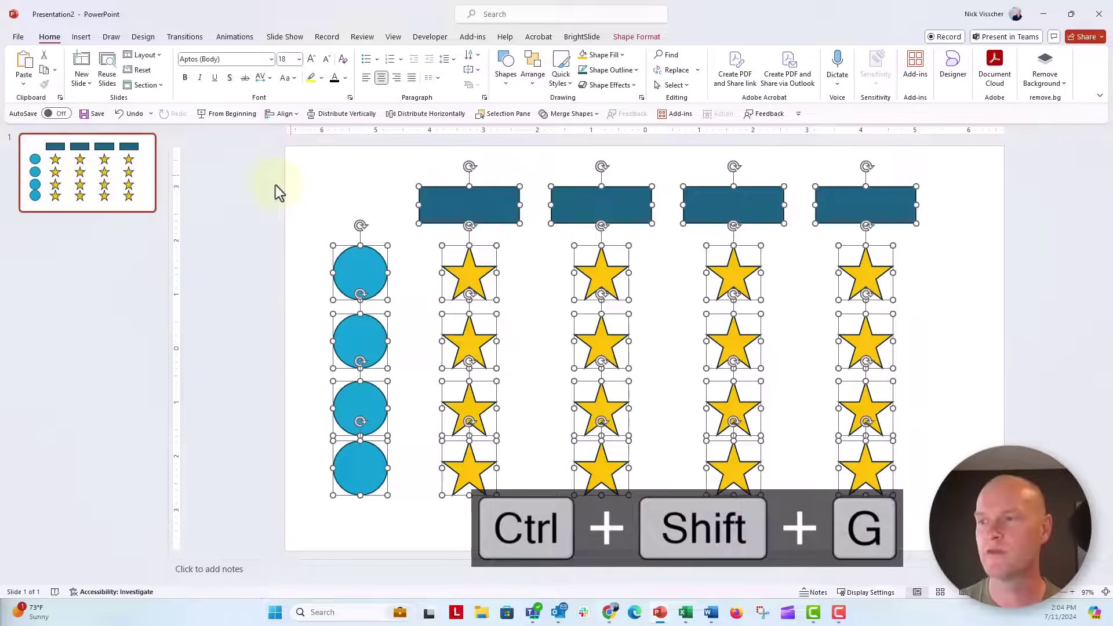
Step: Group the top rectangle row and the first two circle-and-star rows with Ctrl+G
left_click_drag(284, 165, 982, 245)
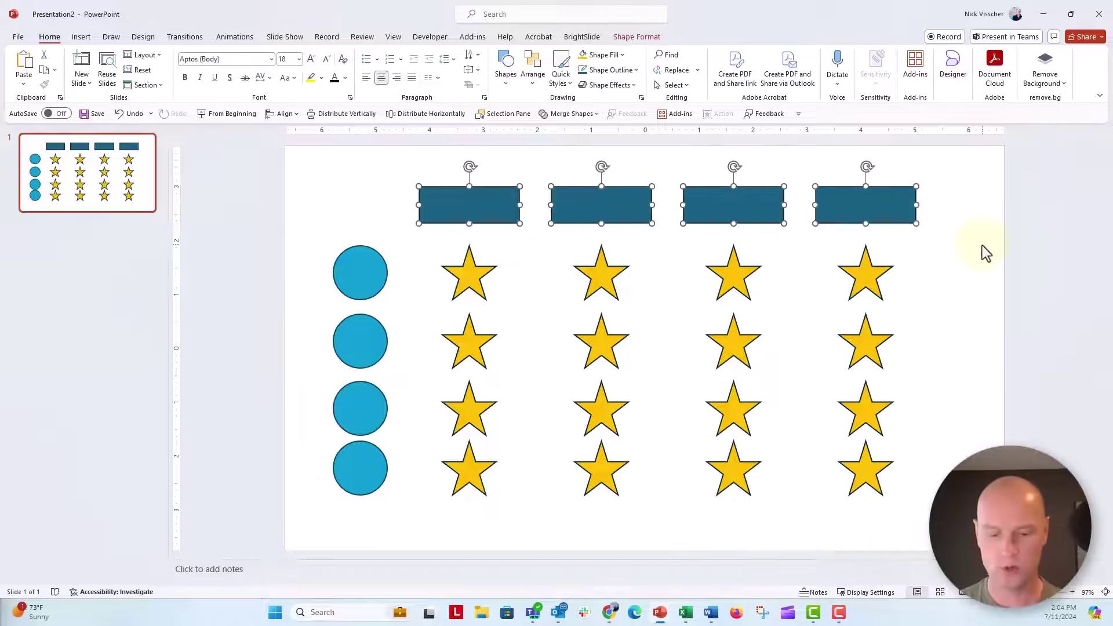
key("ctrl+g")
left_click_drag(289, 238, 1007, 325)
key("ctrl+g")
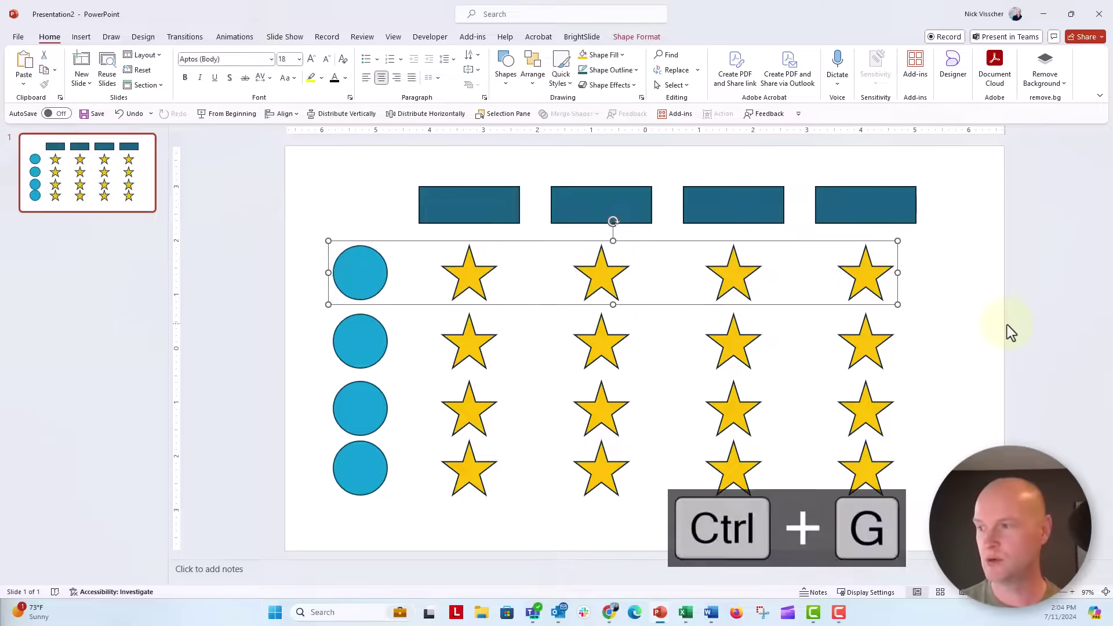
left_click(259, 323)
left_click_drag(264, 303, 989, 389)
key("ctrl+g")
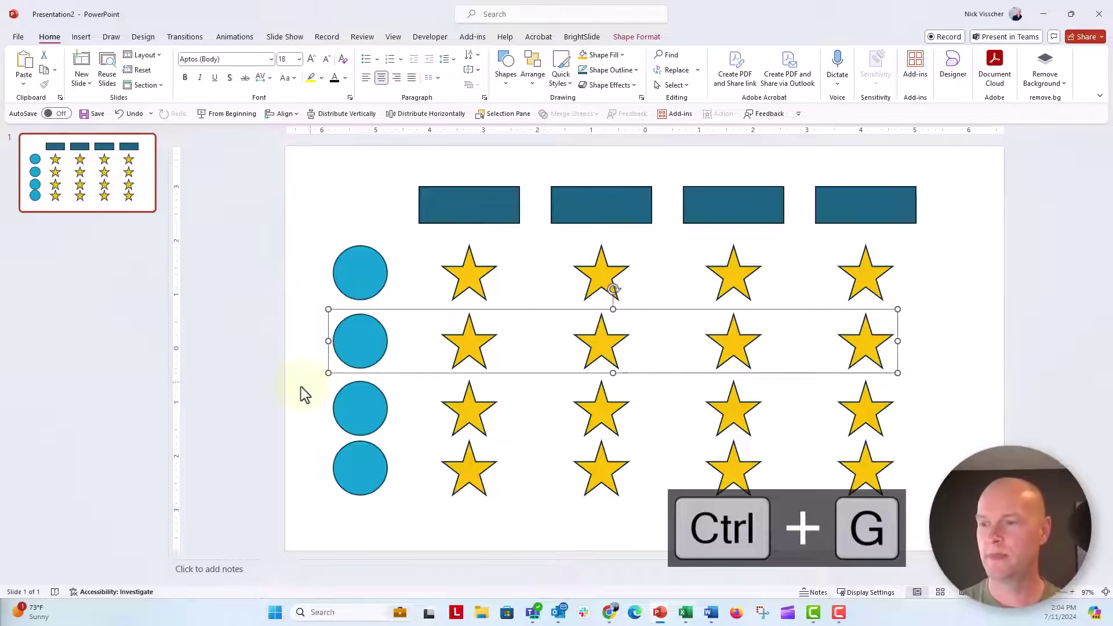
Step: Group the third and bottom circle-and-star rows with Ctrl+G
left_click_drag(299, 381, 920, 427)
left_click_drag(1057, 466, 1058, 466)
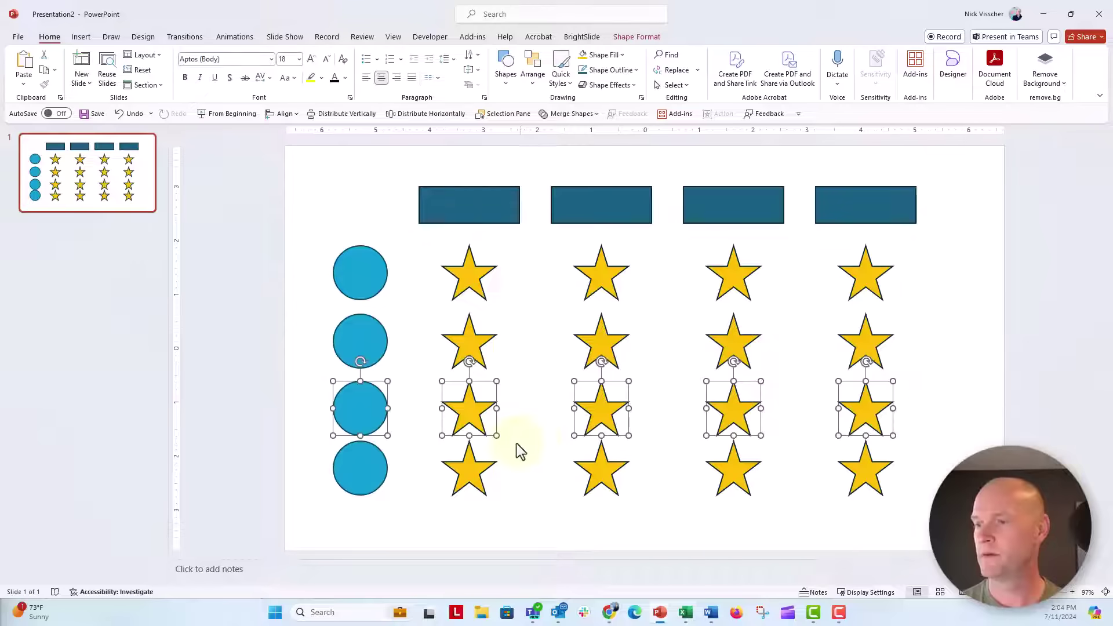
key("ctrl+g")
left_click(288, 442)
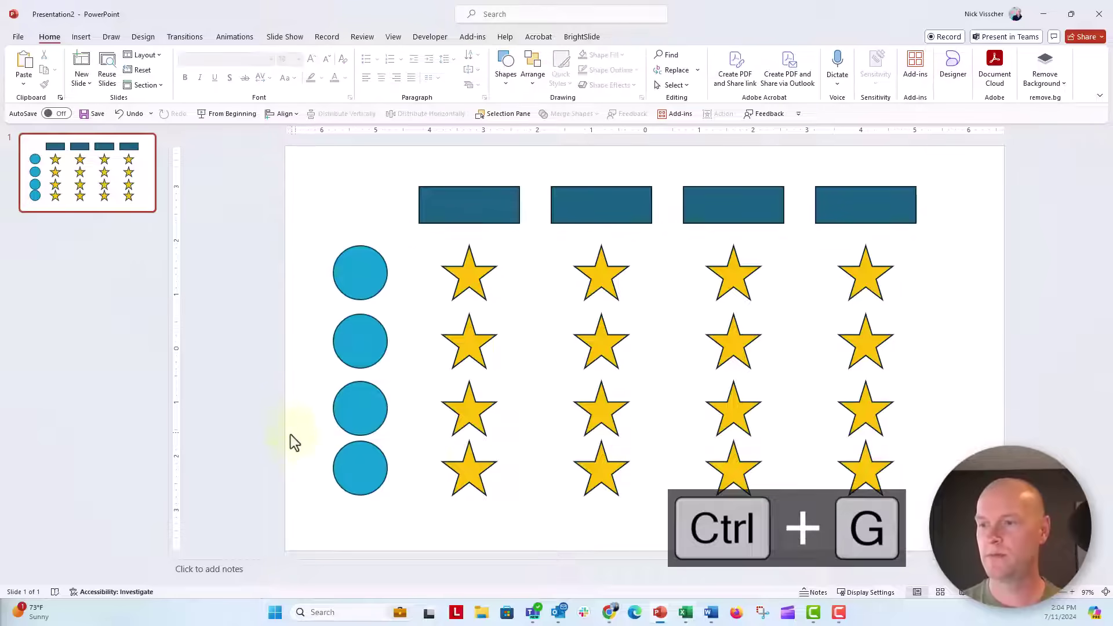
left_click_drag(288, 426, 1036, 520)
key("ctrl+g")
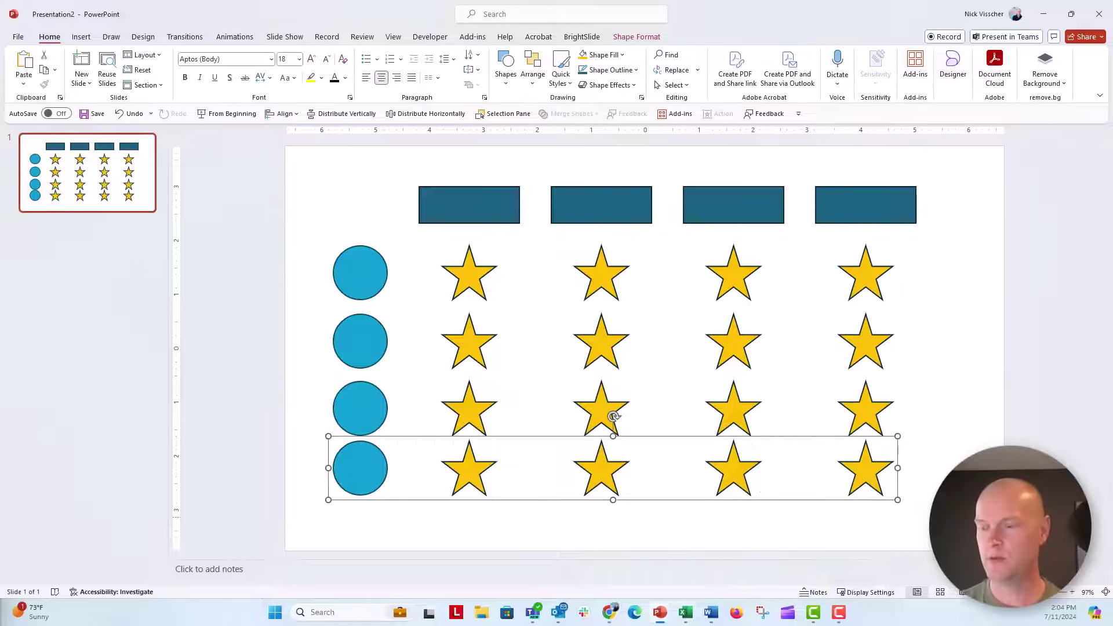
Step: Select all five row groups and Distribute Vertically down the slide
left_click(479, 423, "shift")
left_click(472, 344, "shift")
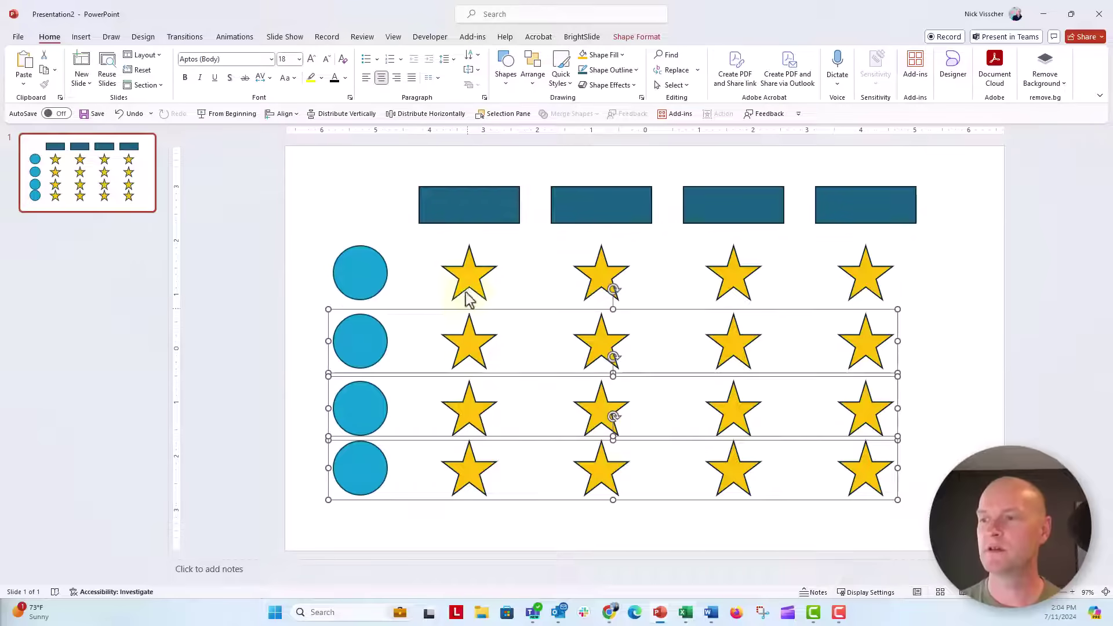
left_click(464, 274, "shift")
left_click(451, 213, "shift")
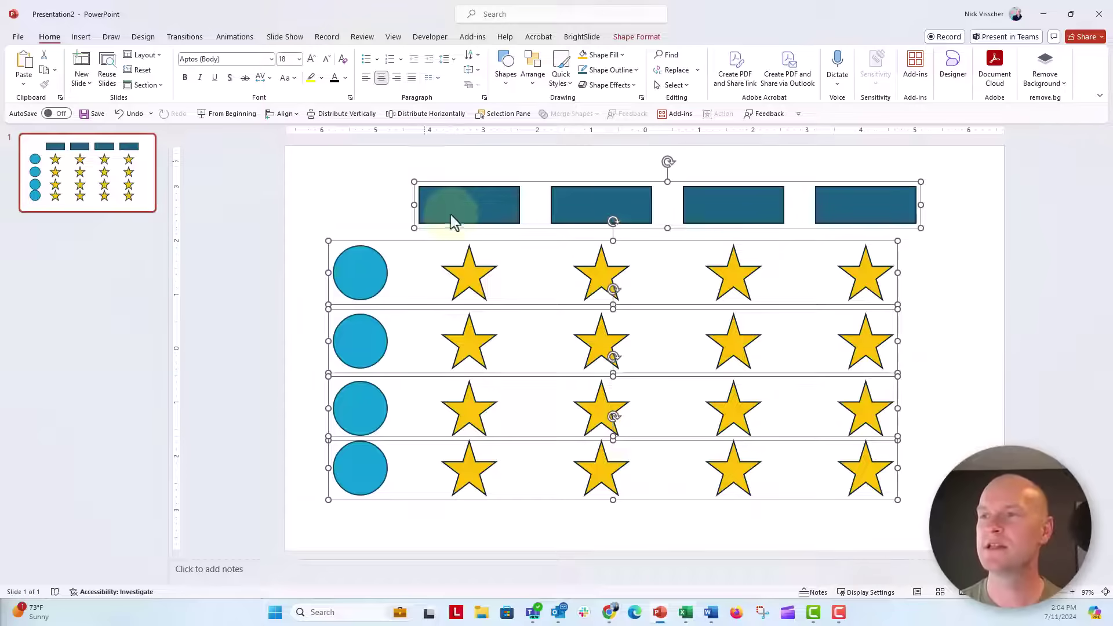
left_click(363, 116)
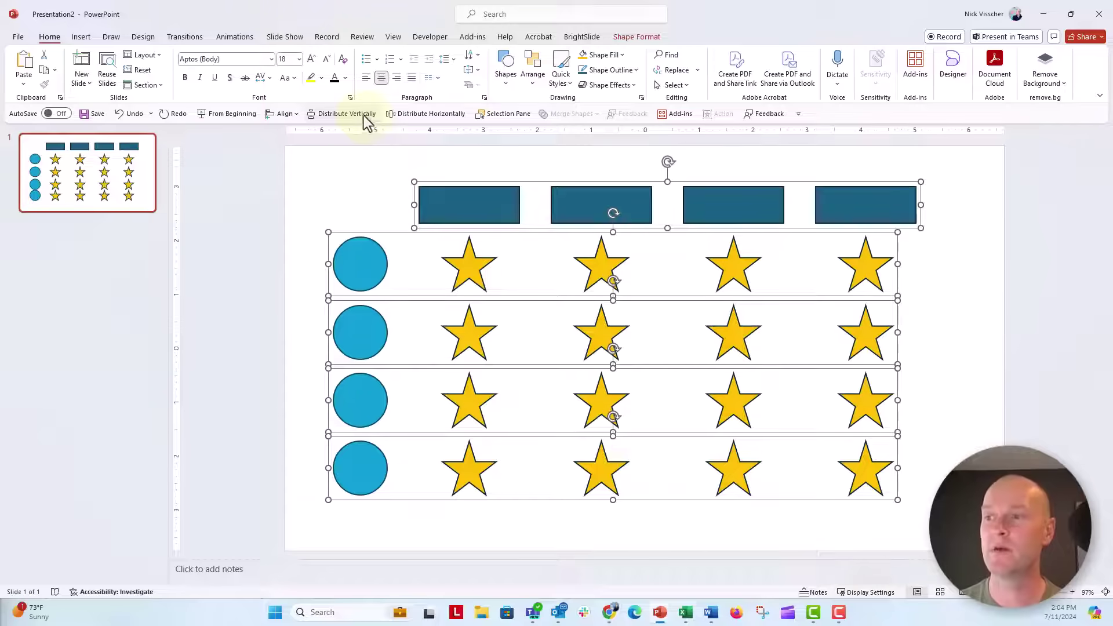
left_click(287, 183)
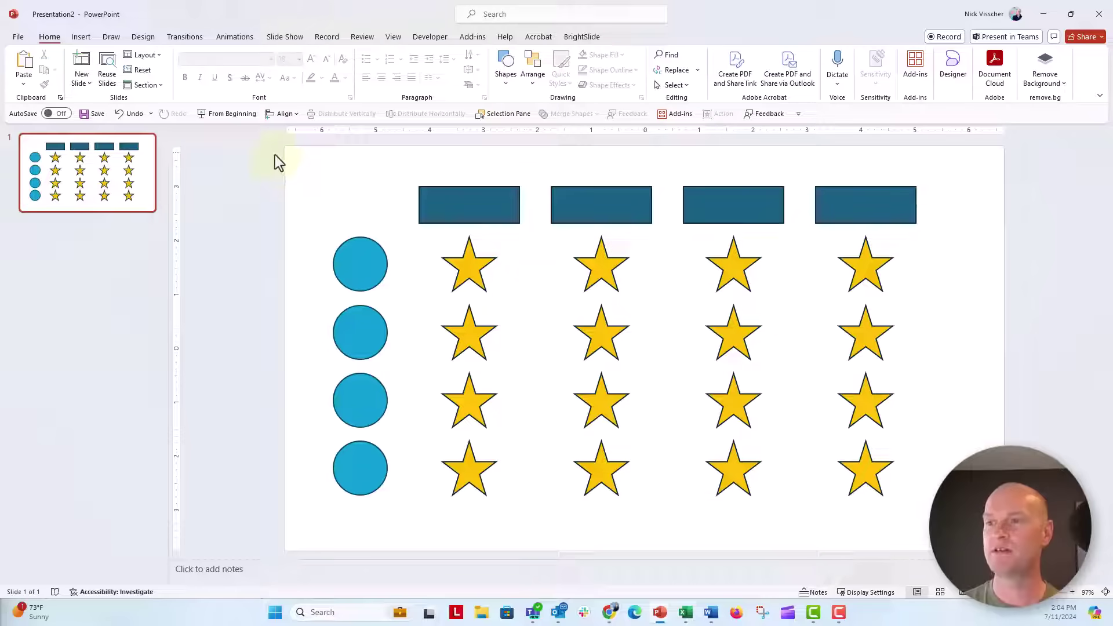
Step: Select all five row groups and ungroup them with Ctrl+Shift+G
left_click_drag(275, 155, 1044, 550)
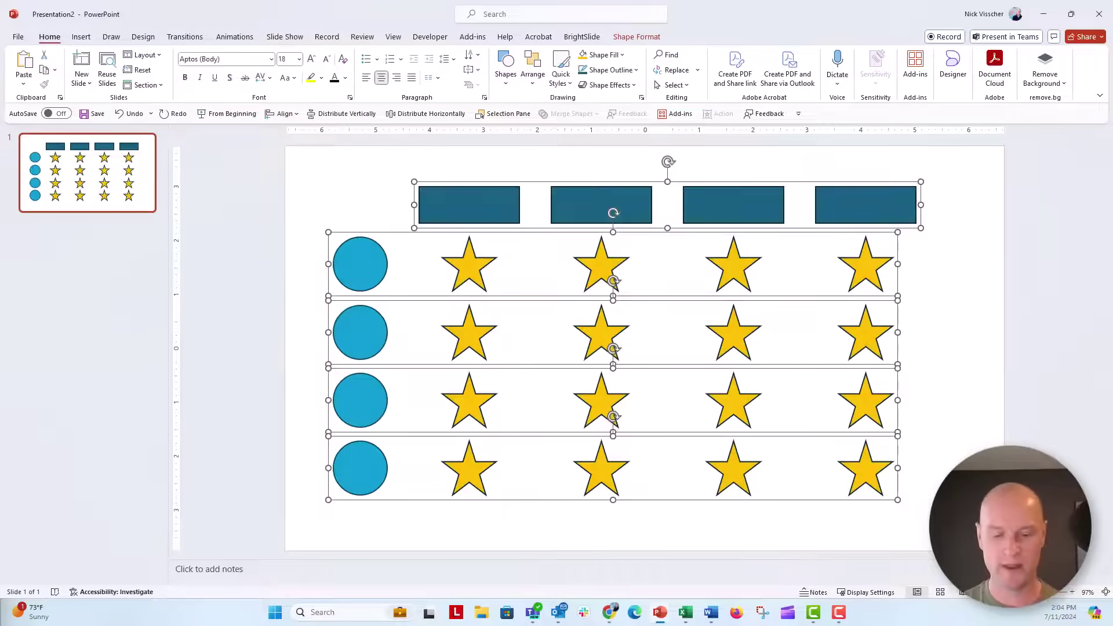
key("ctrl+shift+g")
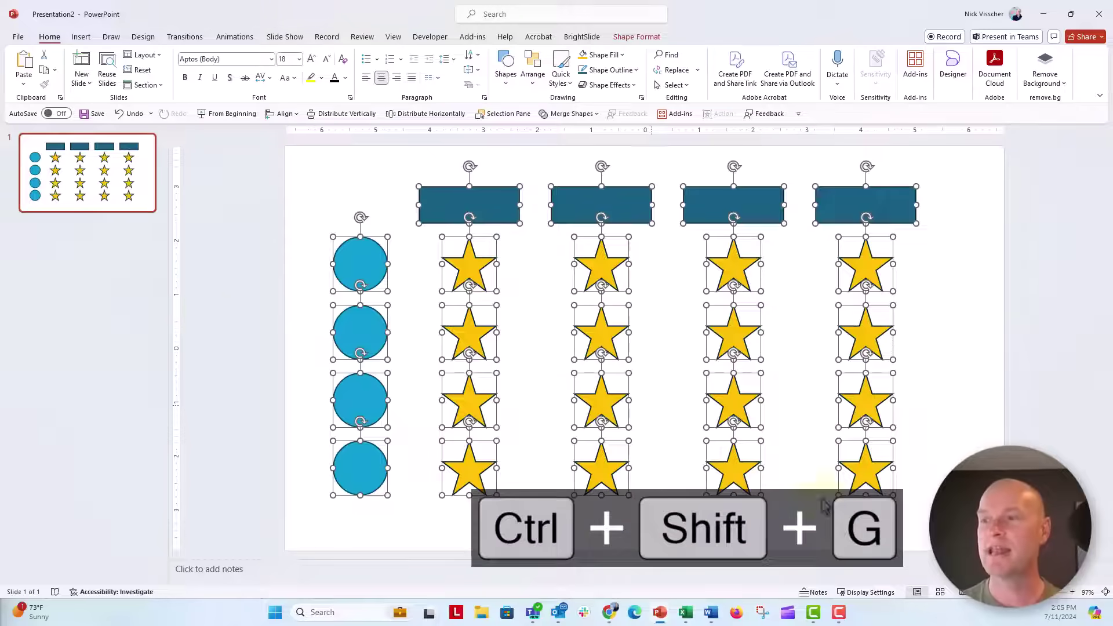
left_click(210, 326)
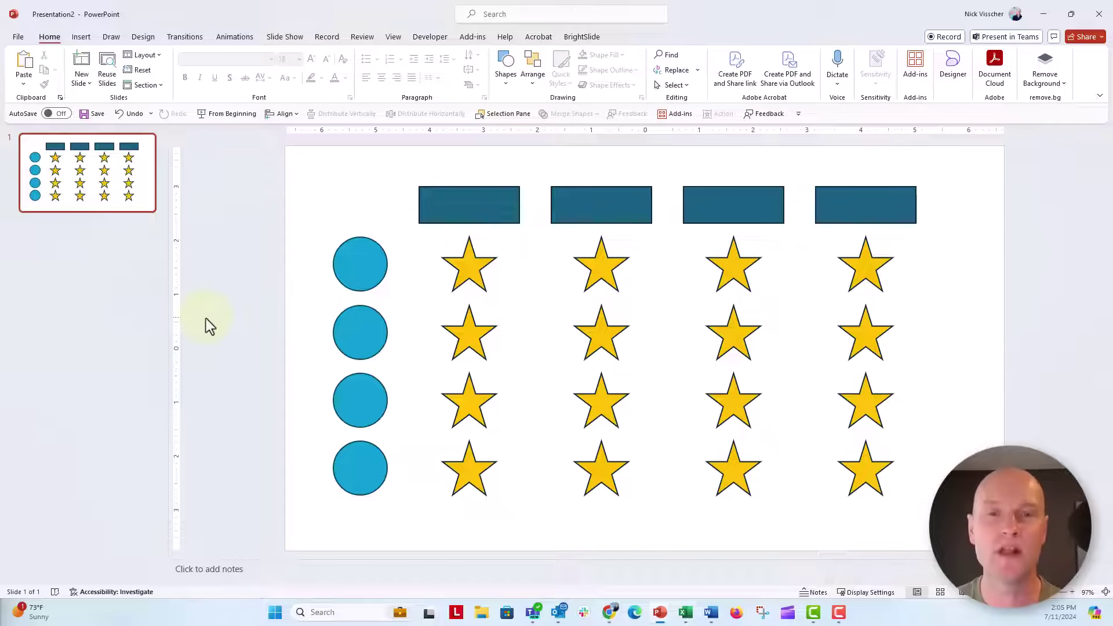
Step: Add a Blank layout slide 2 after slide 1
left_click(123, 230)
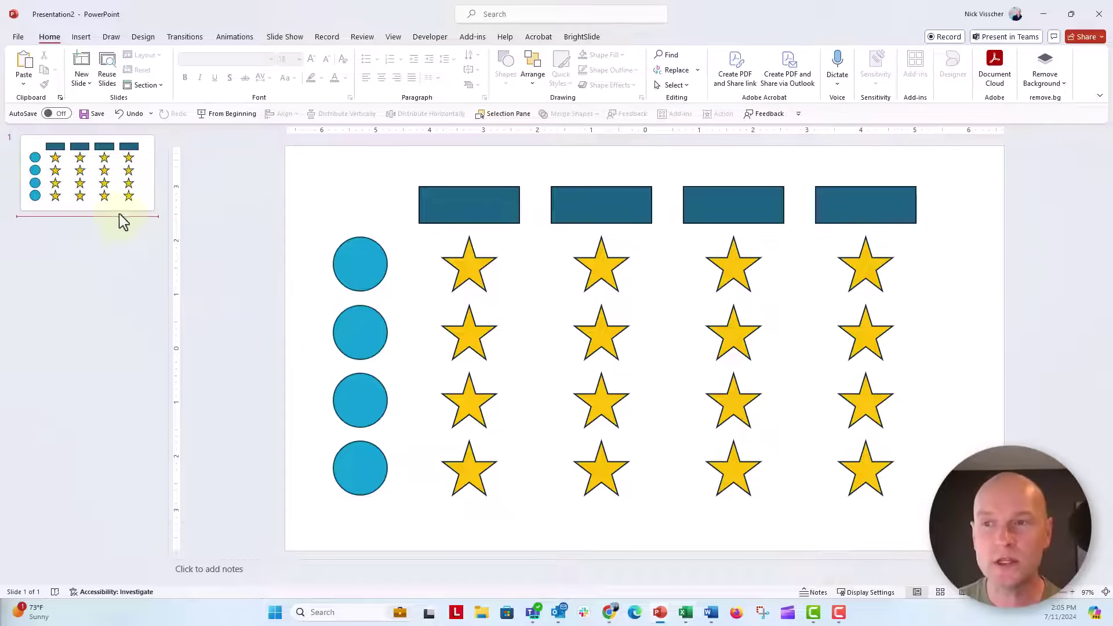
left_click(81, 83)
left_click(96, 238)
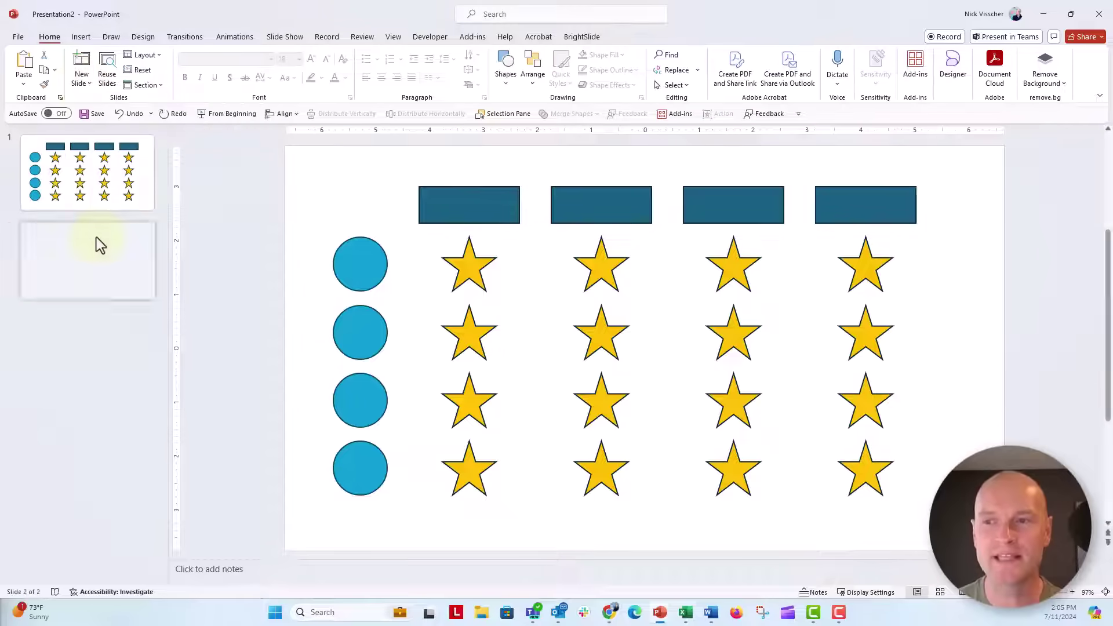
Step: Draw a large rectangle of about 6.33 by 7.26 inches on slide 2
left_click(85, 38)
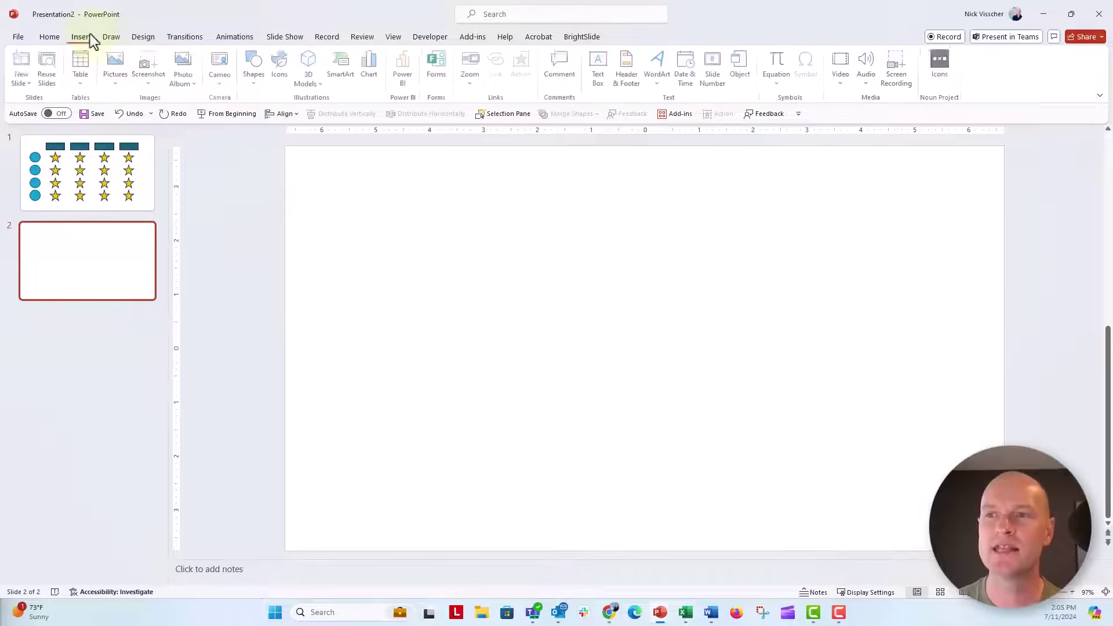
left_click(254, 80)
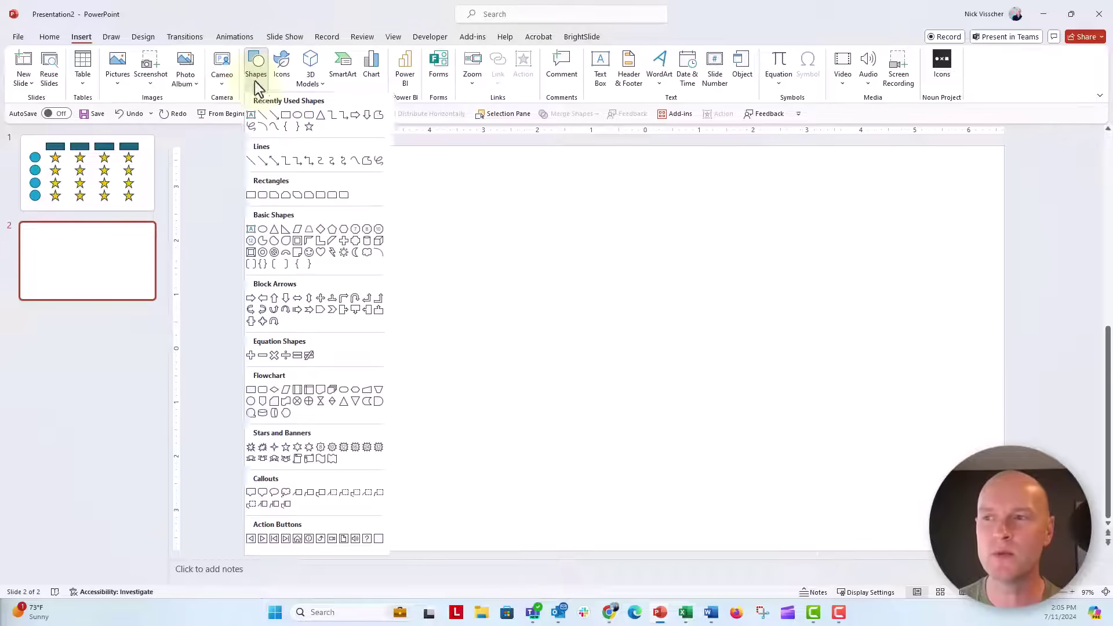
left_click(289, 116)
mouse_move(323, 181)
left_mouse_down()
mouse_move(654, 547)
mouse_move(725, 487)
mouse_move(715, 524)
left_mouse_up()
left_click_drag(586, 410, 592, 409)
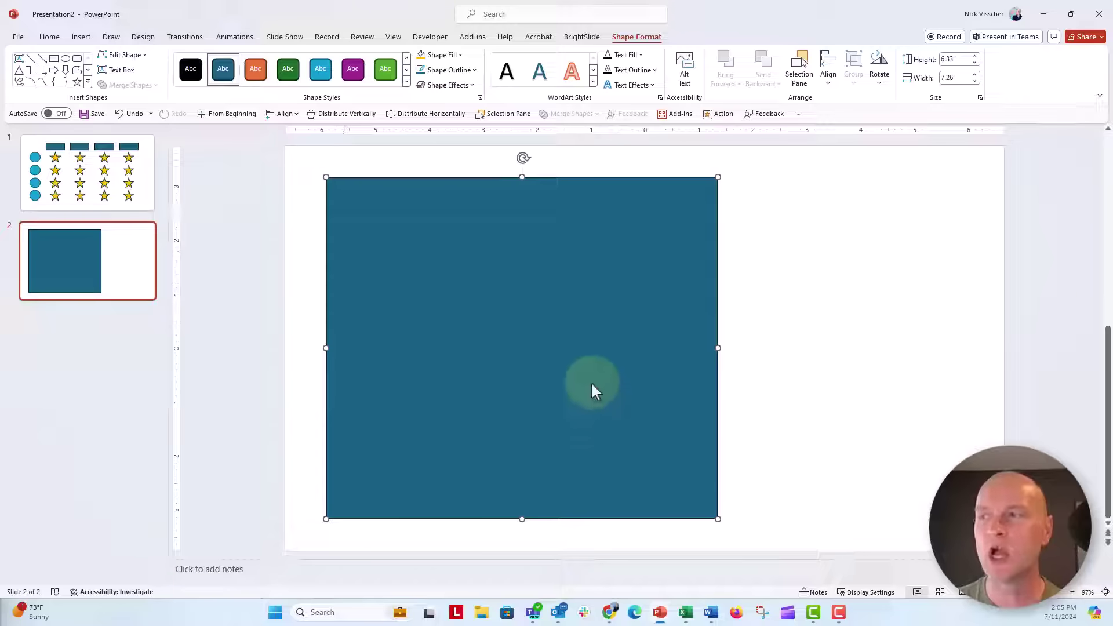
Step: Show the BrightSlide ribbon commands while the large dark-blue rectangle on slide 2 stays selected
left_click(592, 39)
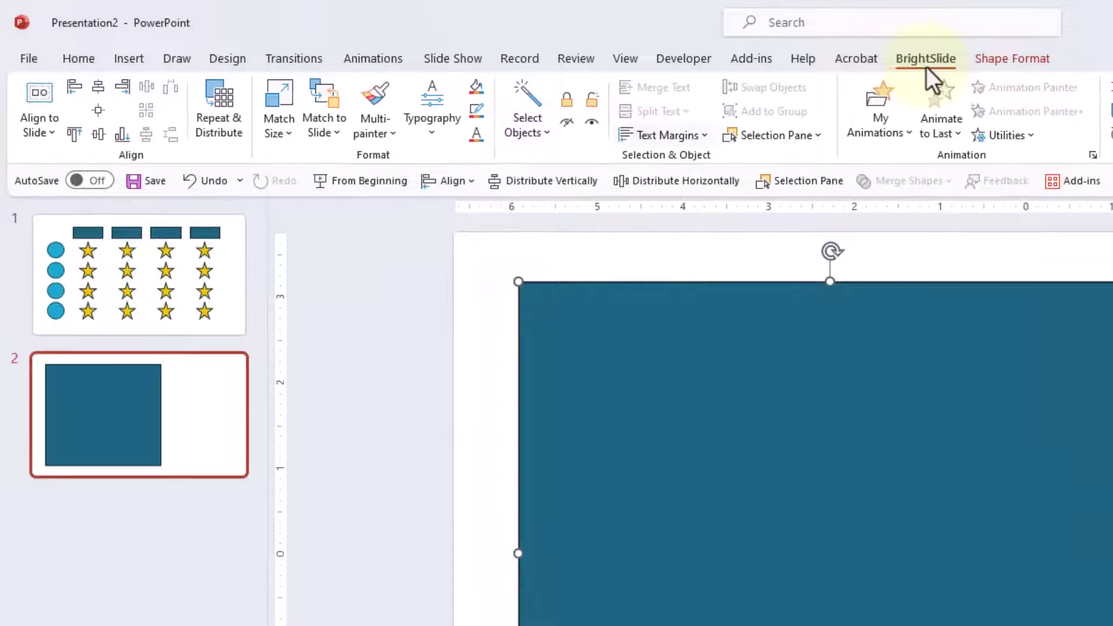
left_click(234, 124)
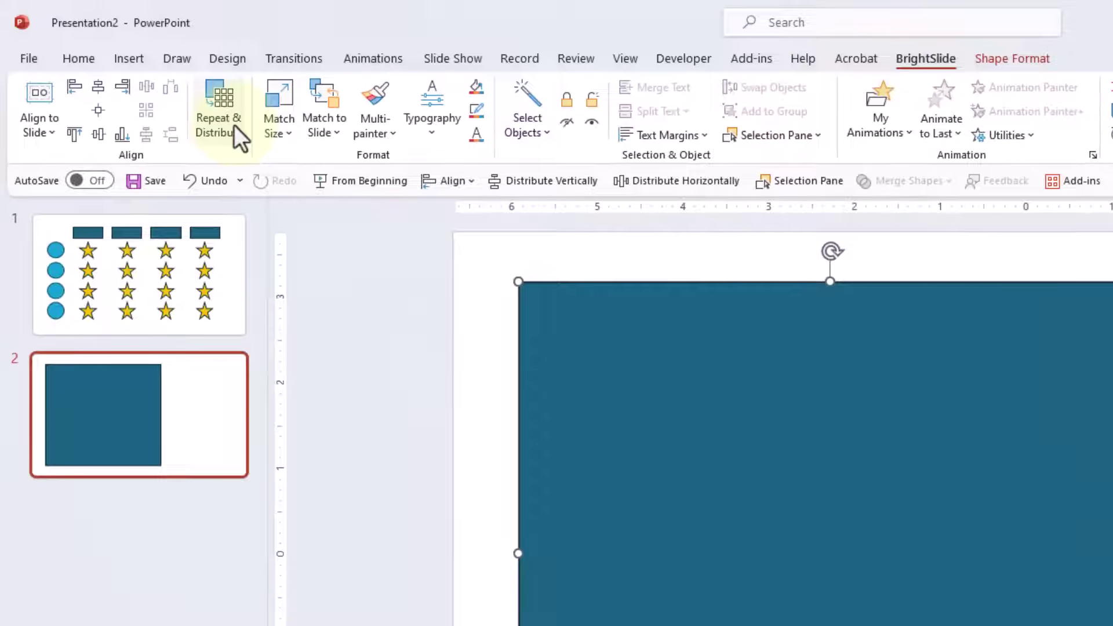
Step: Set BrightSlide Repeat & Distribute to 5 columns and 5 rows of rectangles
left_click(234, 124)
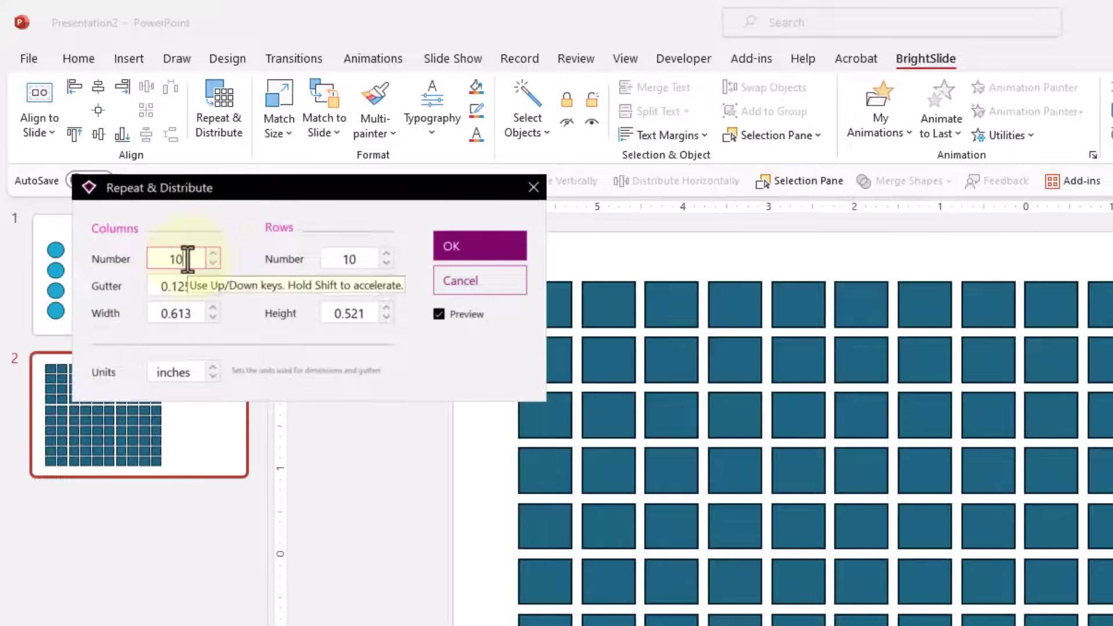
key("BackSpace")
key("BackSpace")
type("5")
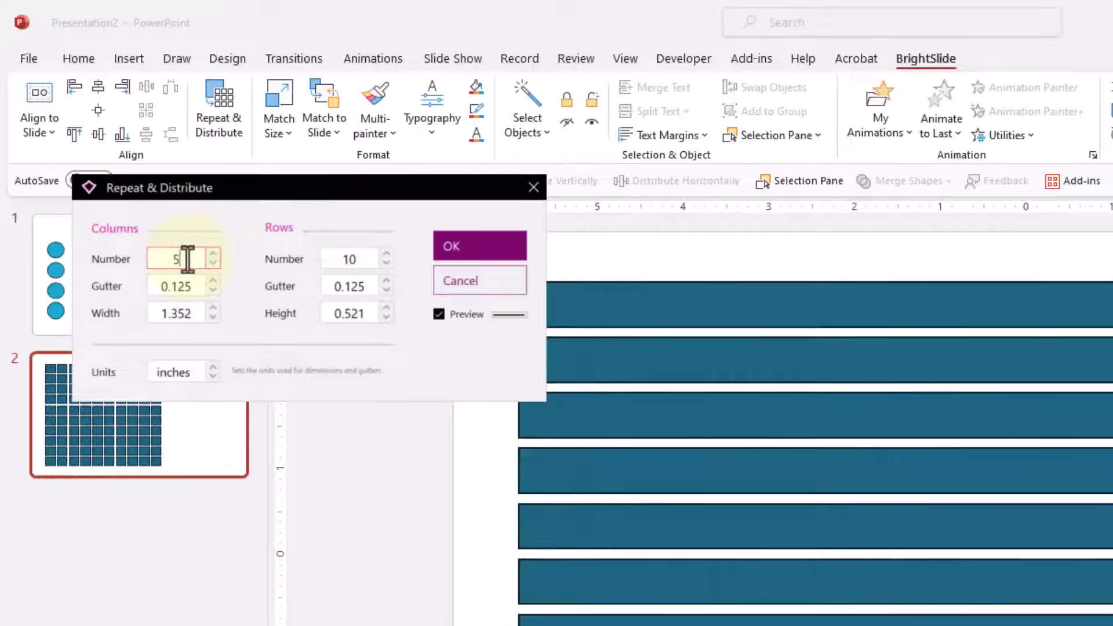
left_click(363, 259)
key("BackSpace")
key("BackSpace")
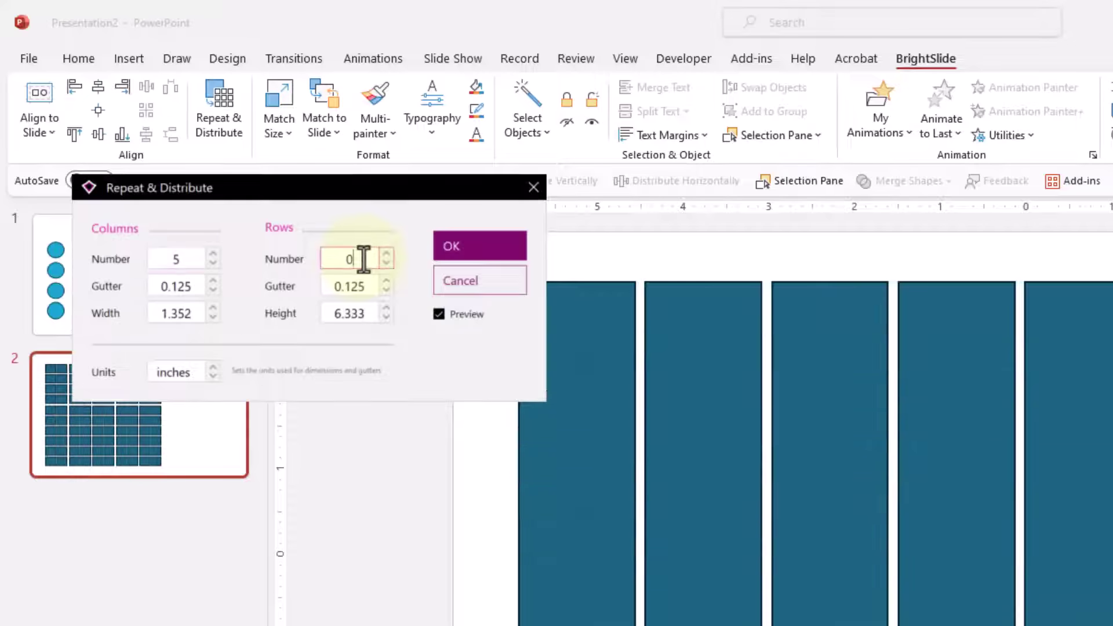
type("5")
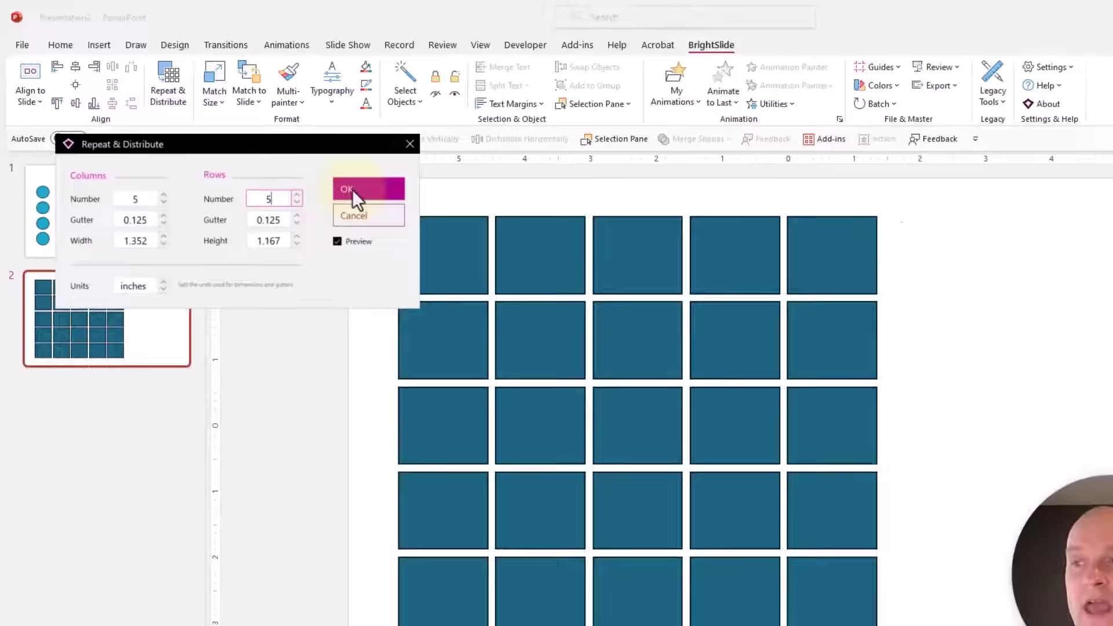
left_click(461, 248)
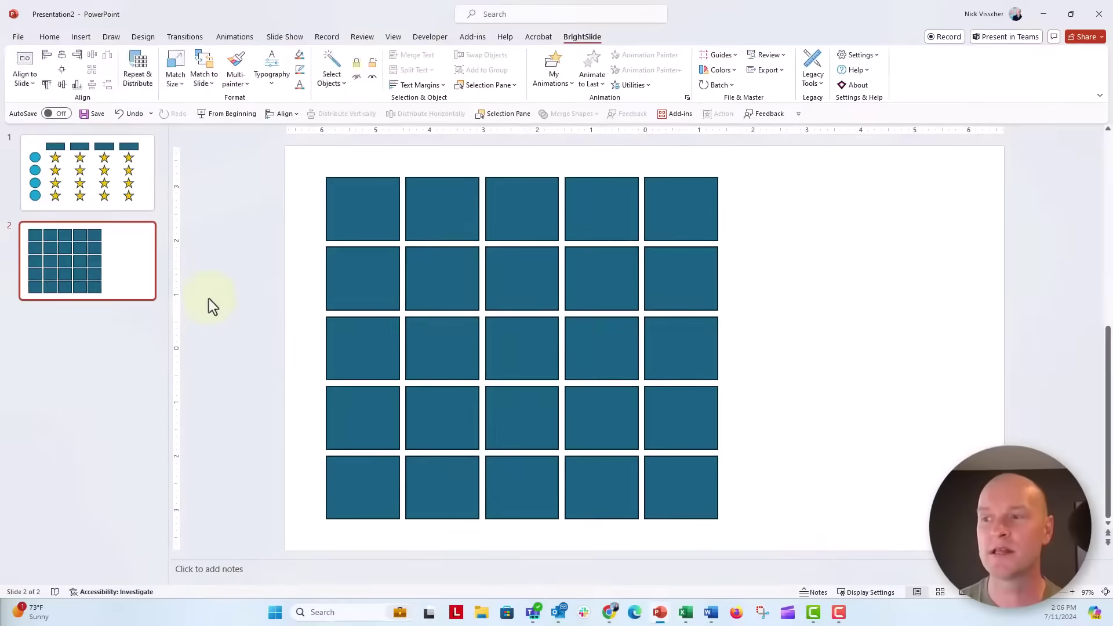